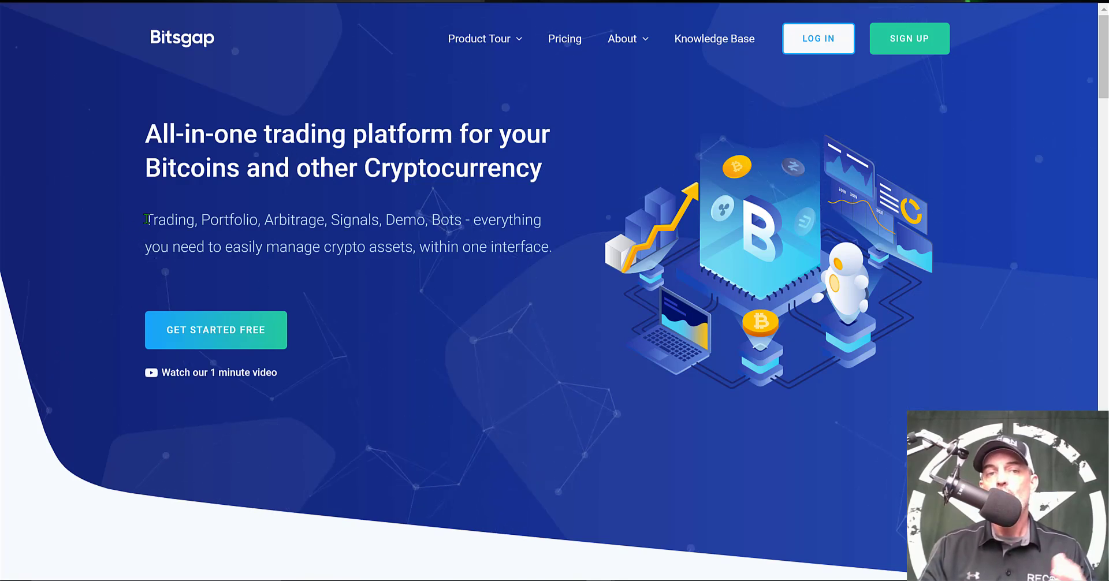
# - Open the pricing page and examine the free trial offer and the active trading bot limits of the Basic and Advanced plans
pyautogui.moveTo(144, 219); pyautogui.dragTo(192, 216)
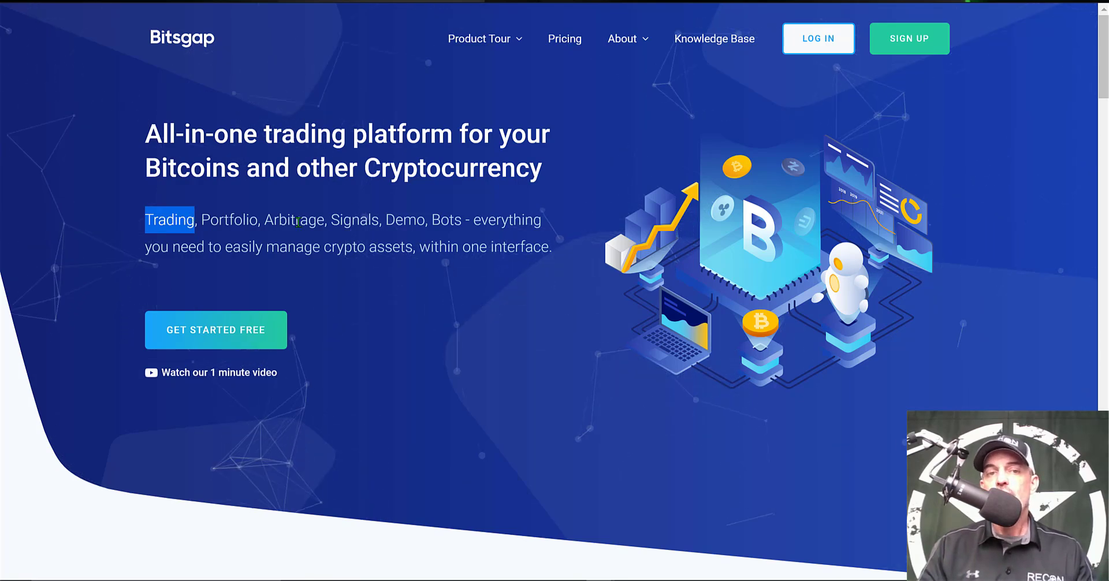
pyautogui.moveTo(264, 220); pyautogui.dragTo(460, 217)
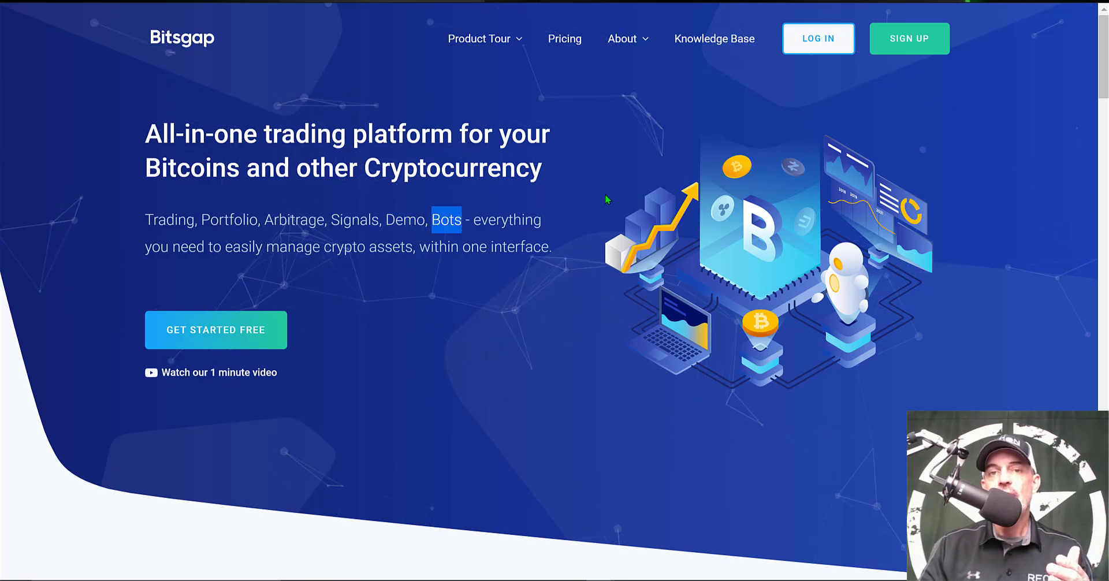
pyautogui.click(560, 39)
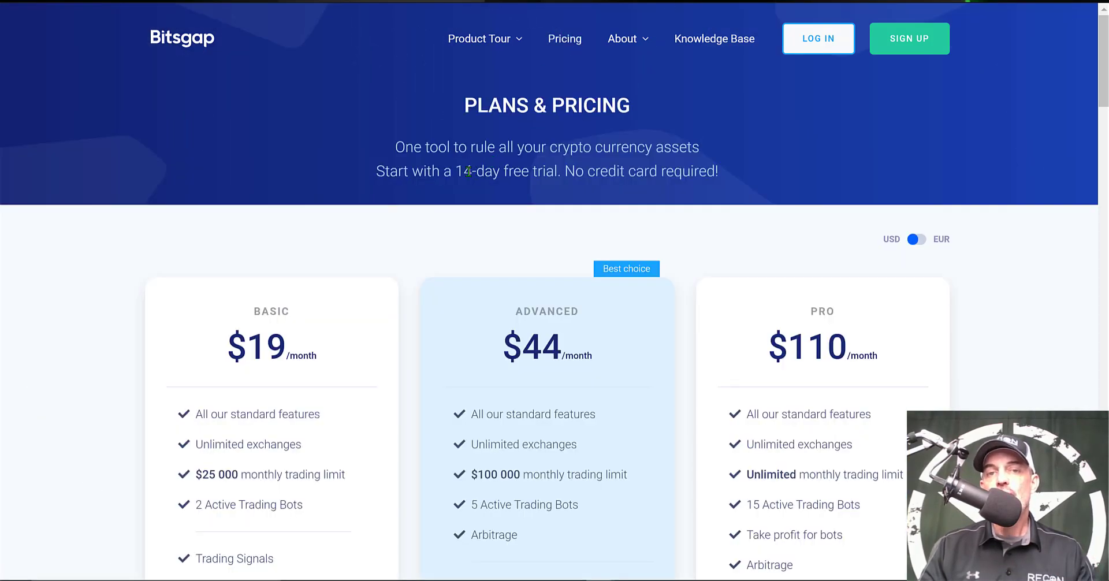
pyautogui.moveTo(459, 172); pyautogui.dragTo(548, 166)
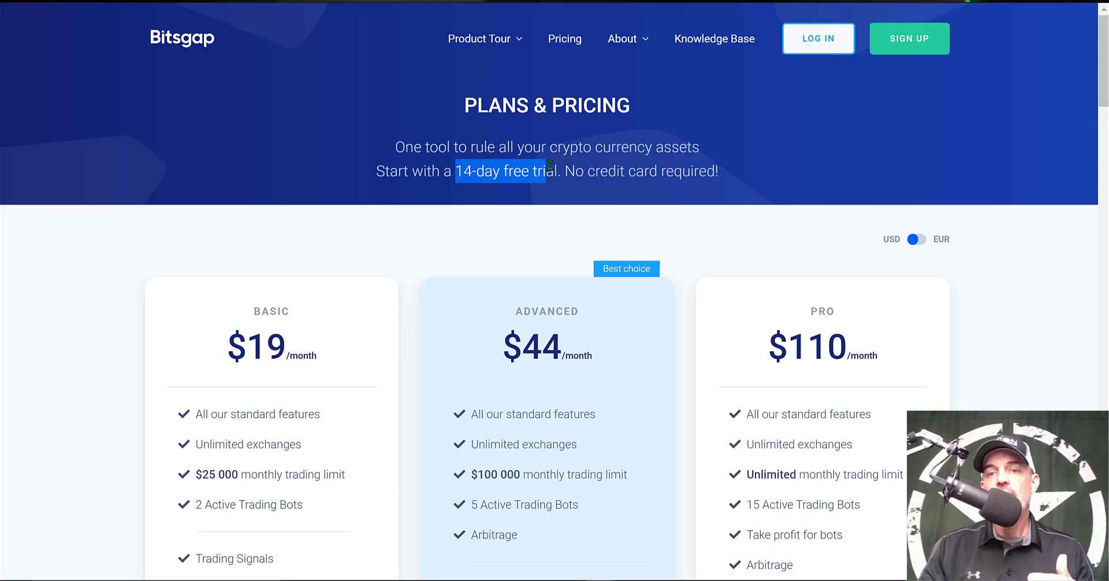
pyautogui.click(807, 310)
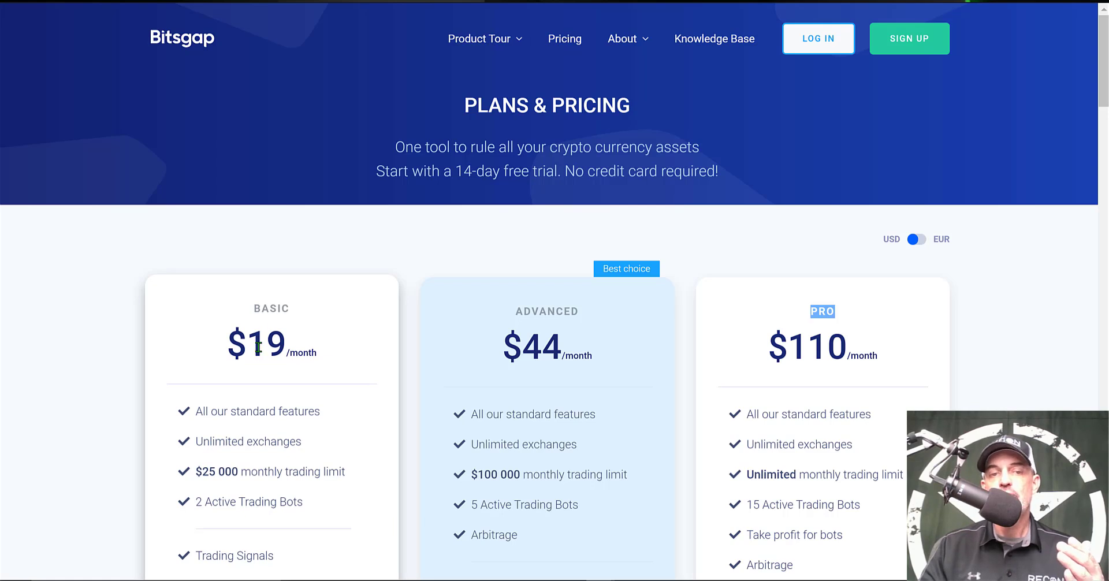
pyautogui.click(244, 510)
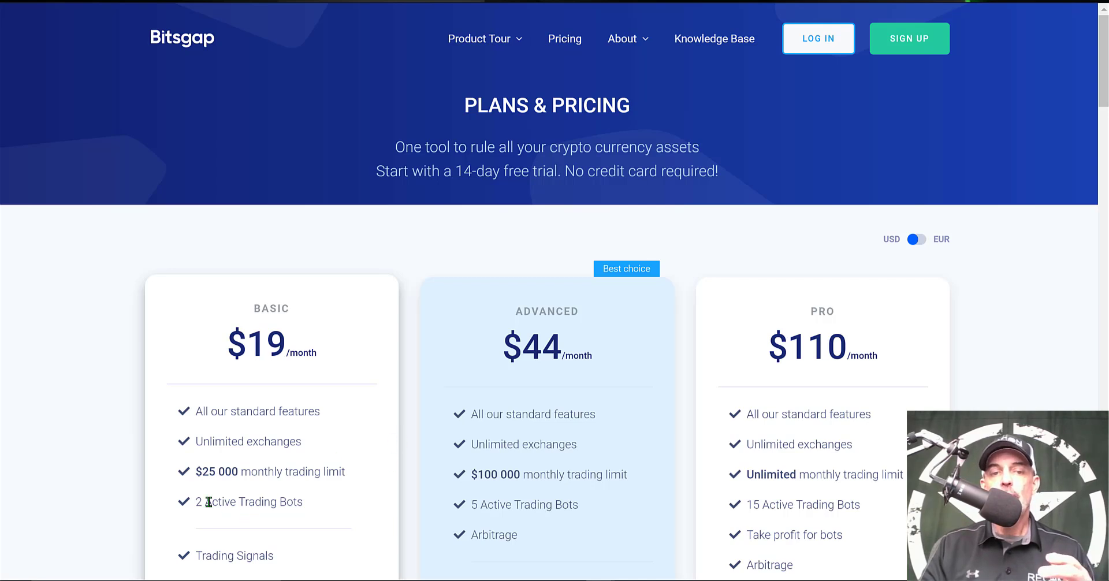
pyautogui.moveTo(197, 501); pyautogui.dragTo(309, 502)
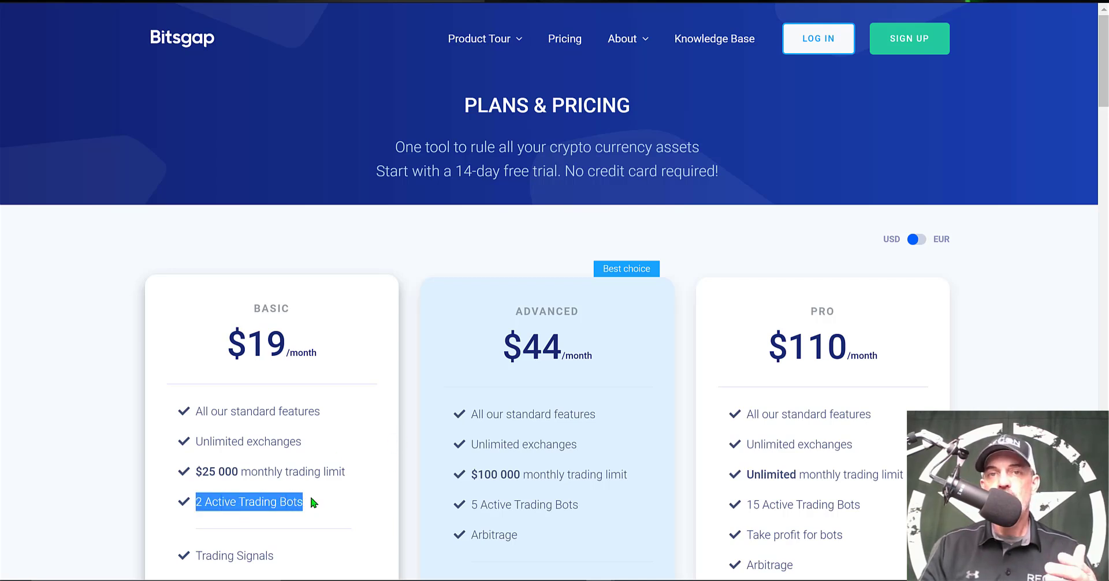
pyautogui.doubleClick(547, 309)
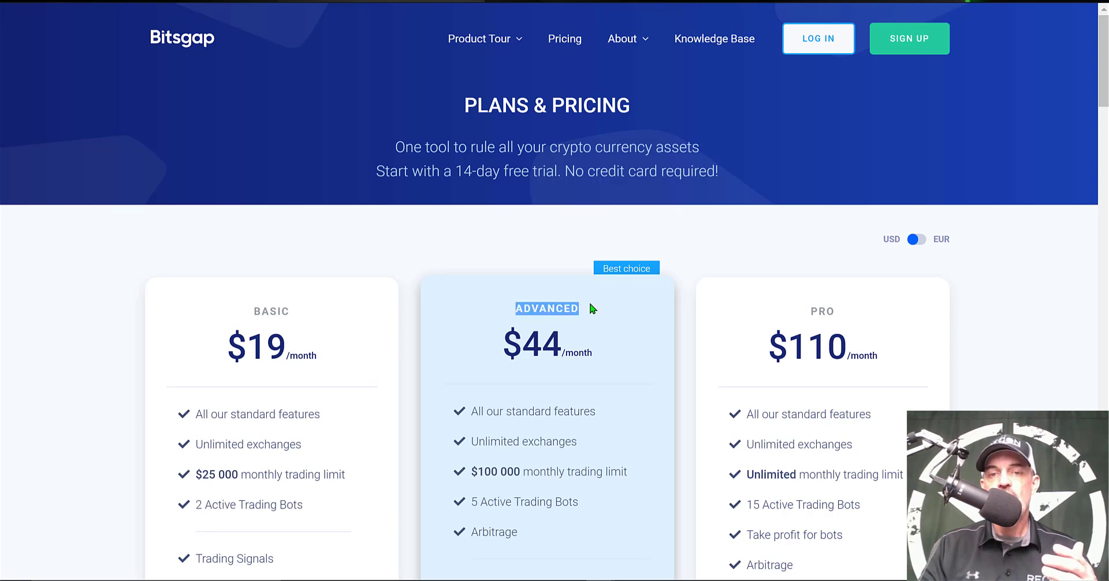
pyautogui.moveTo(471, 502); pyautogui.dragTo(583, 502)
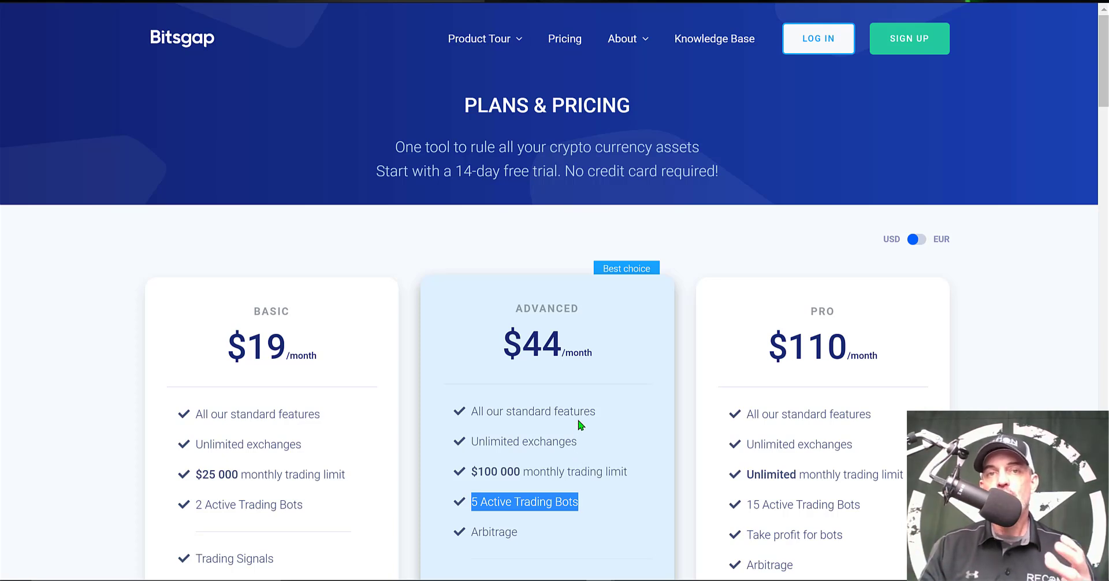
# - Go to the Bots page and set the new bot's strategy to Classic bot with Binance as the exchange
pyautogui.hotkey('ctrl', 'Tab')
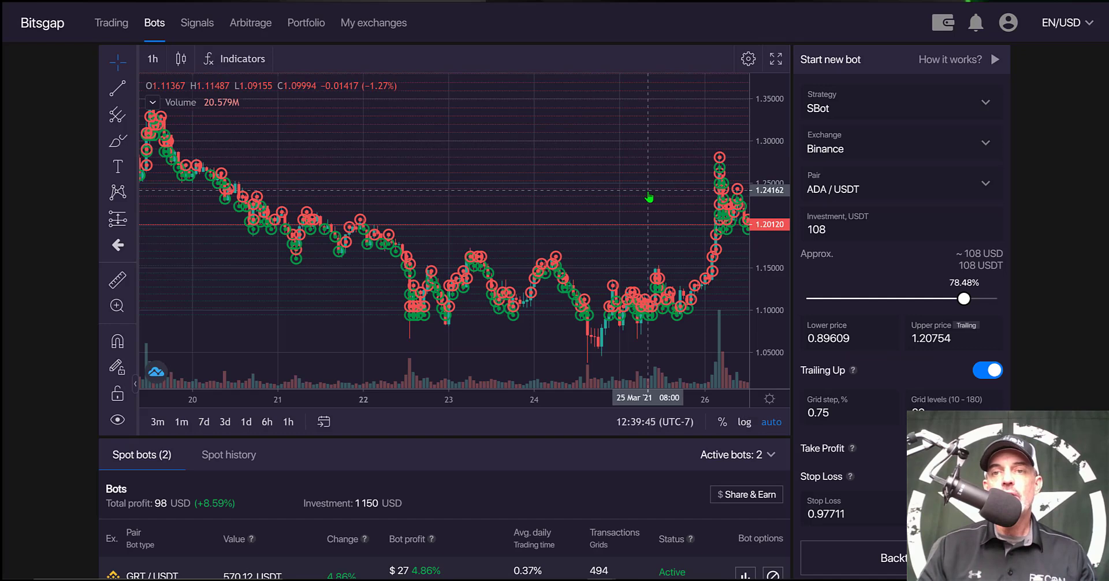
pyautogui.click(839, 104)
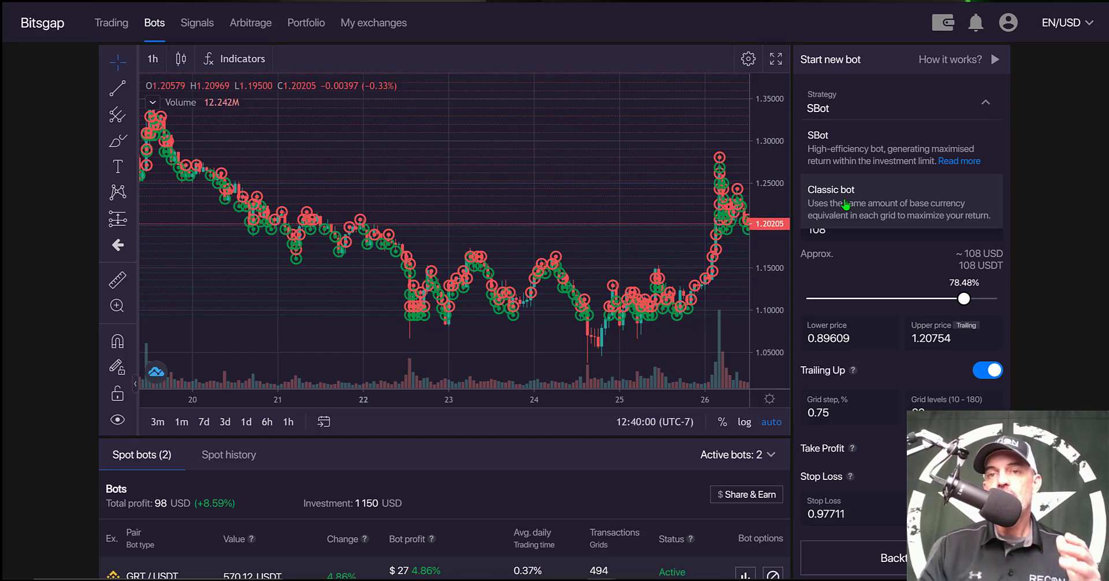
pyautogui.click(845, 204)
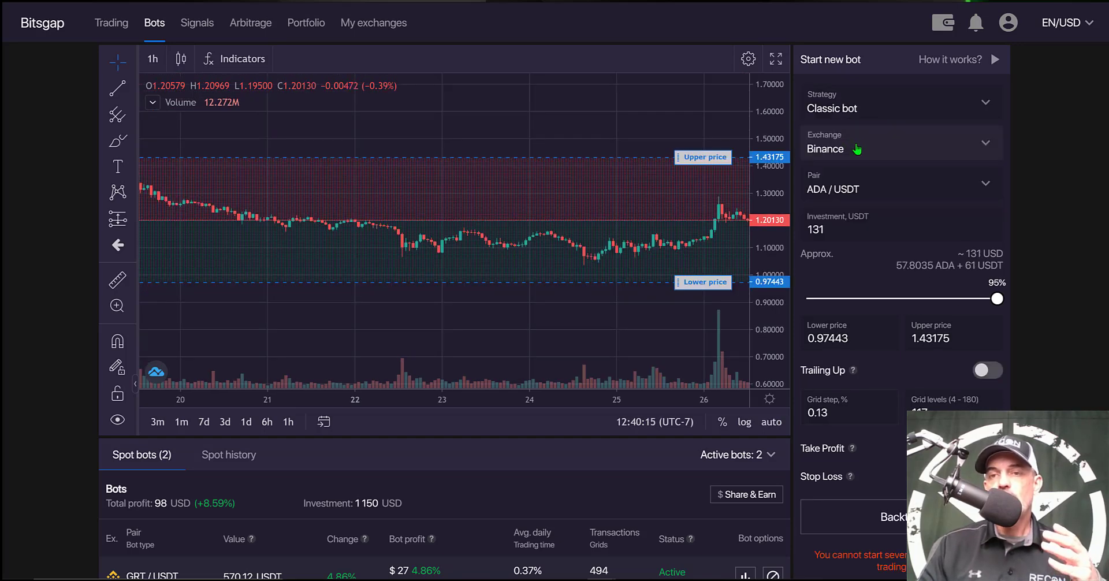
pyautogui.click(856, 150)
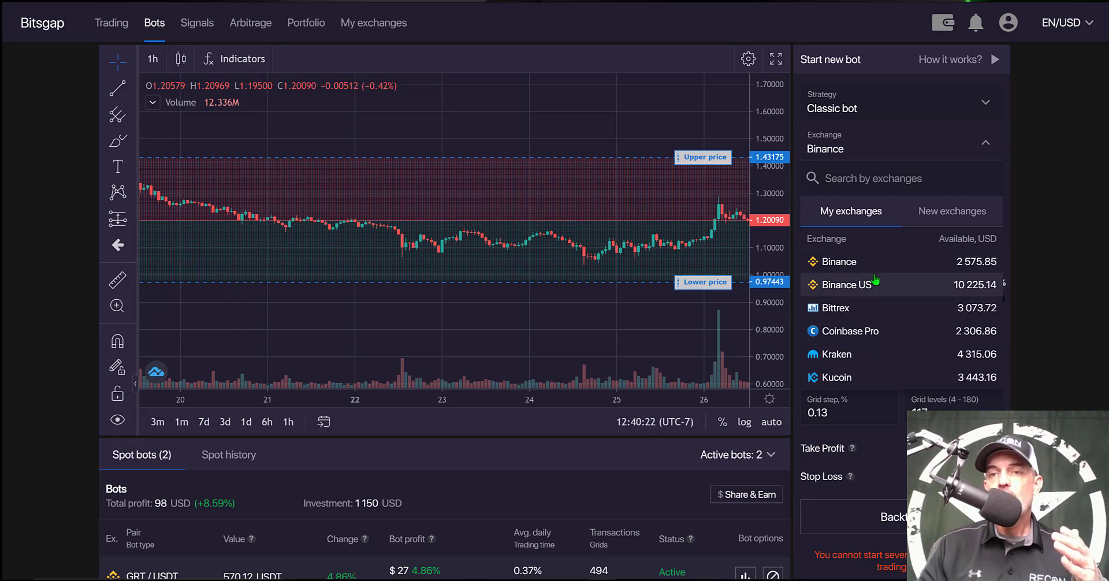
pyautogui.click(851, 261)
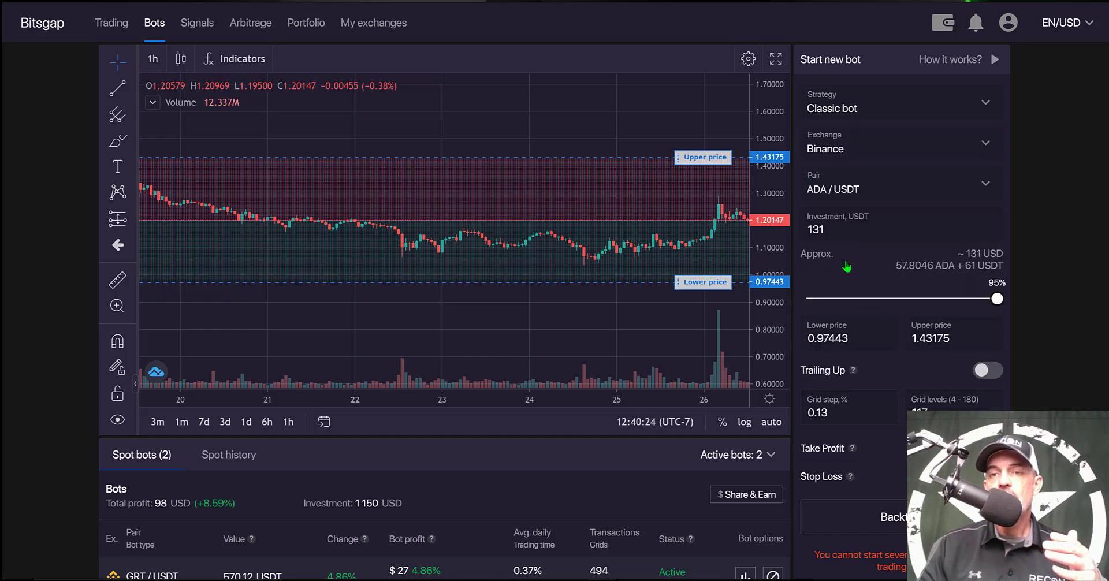
# - Search the trading pairs for ENJ and choose ENJ / BTC as the bot's pair
pyautogui.click(860, 191)
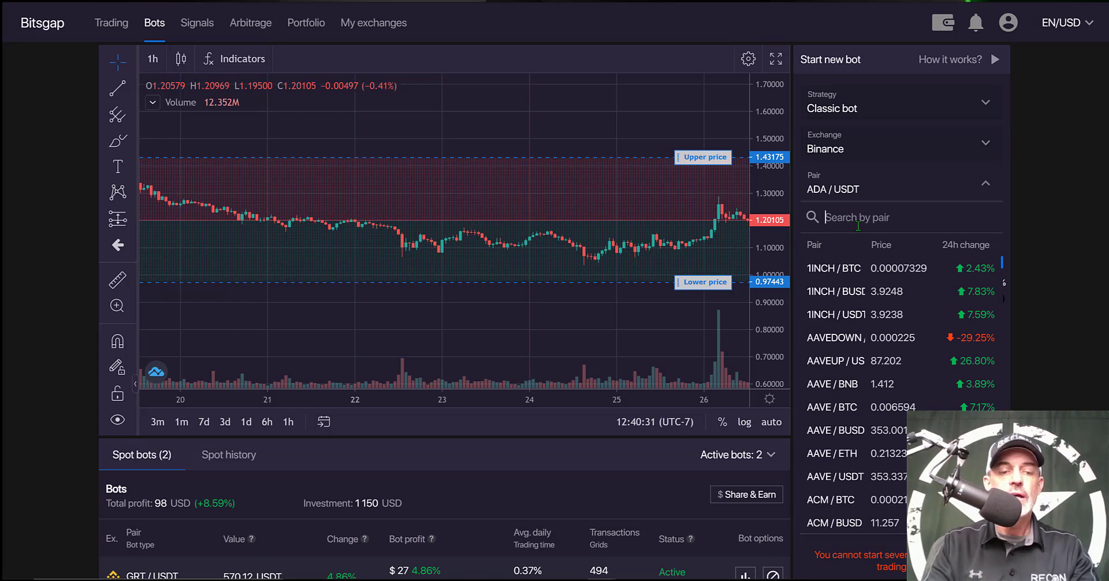
pyautogui.write('ENJ')
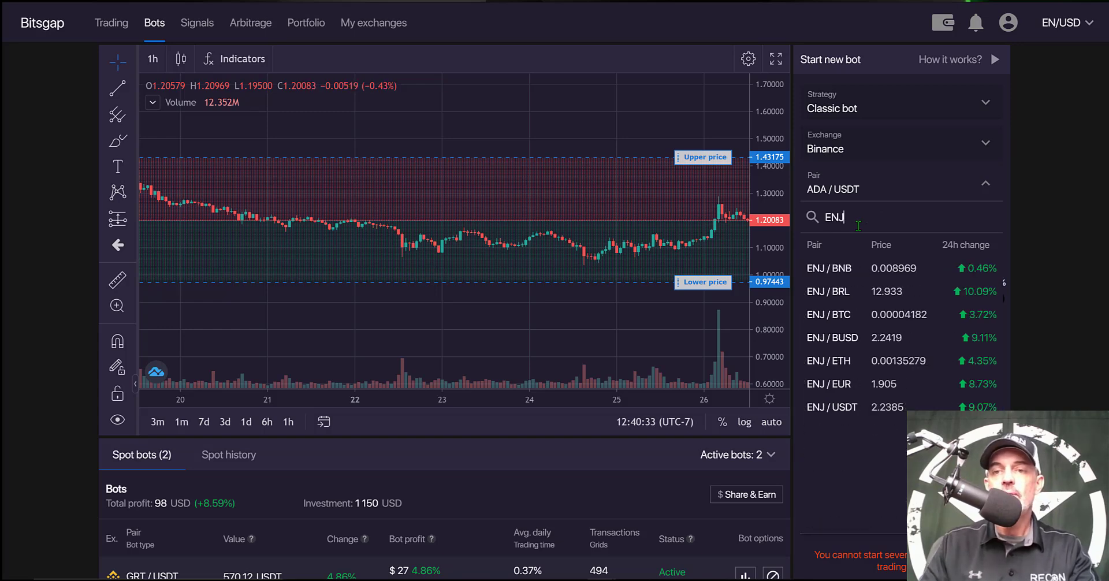
pyautogui.click(842, 319)
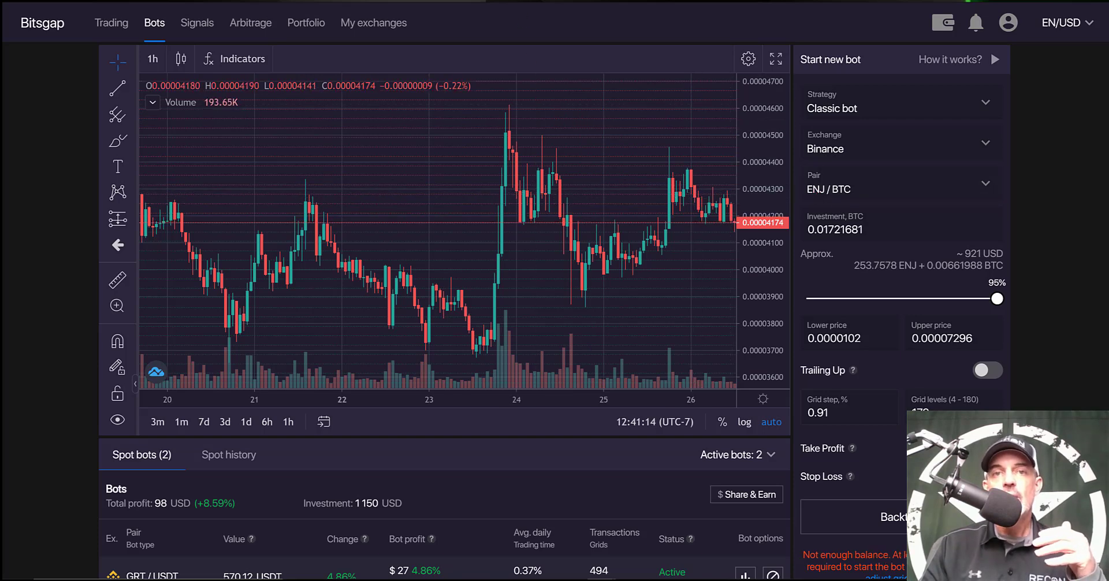
# - Review the BTC.D market dominance chart in TradingView and the Bitcoin Dominance table, and return to the Bitsgap bot setup
pyautogui.hotkey('ctrl', 'Tab')
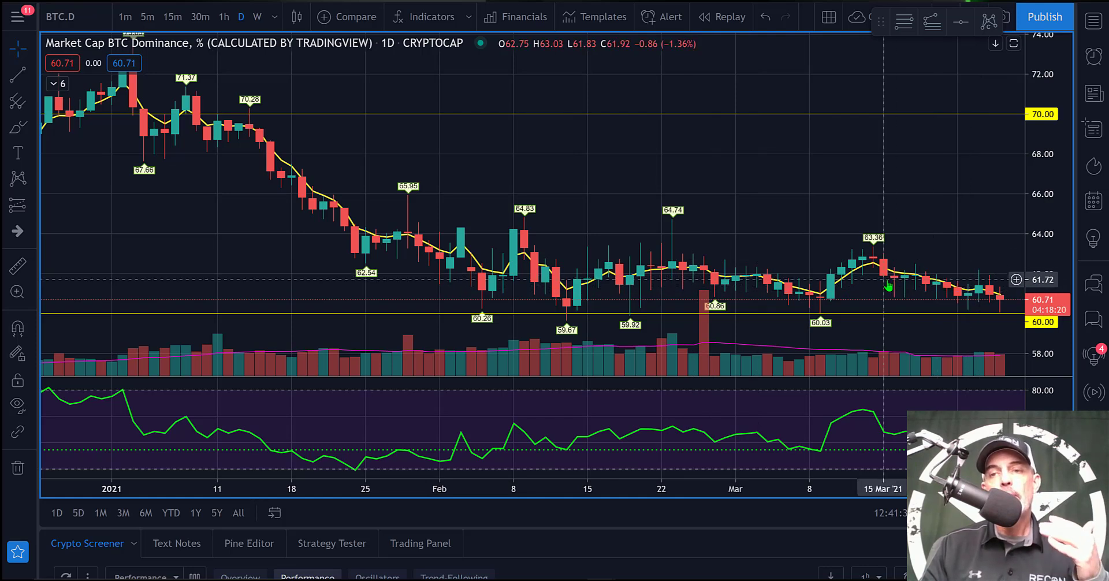
pyautogui.hotkey('alt', 'Tab')
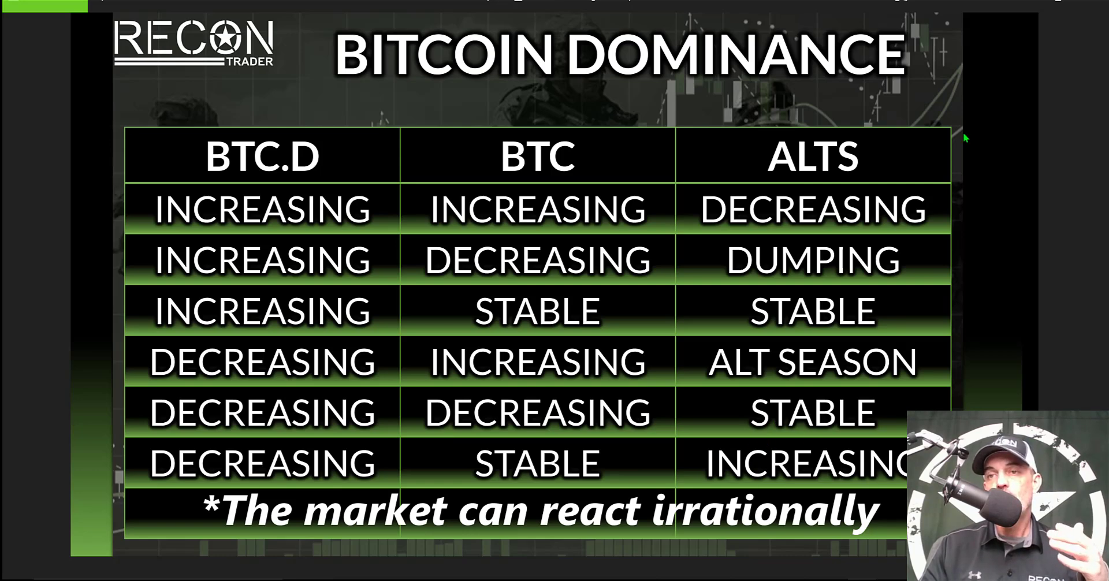
pyautogui.hotkey('alt', 'Tab')
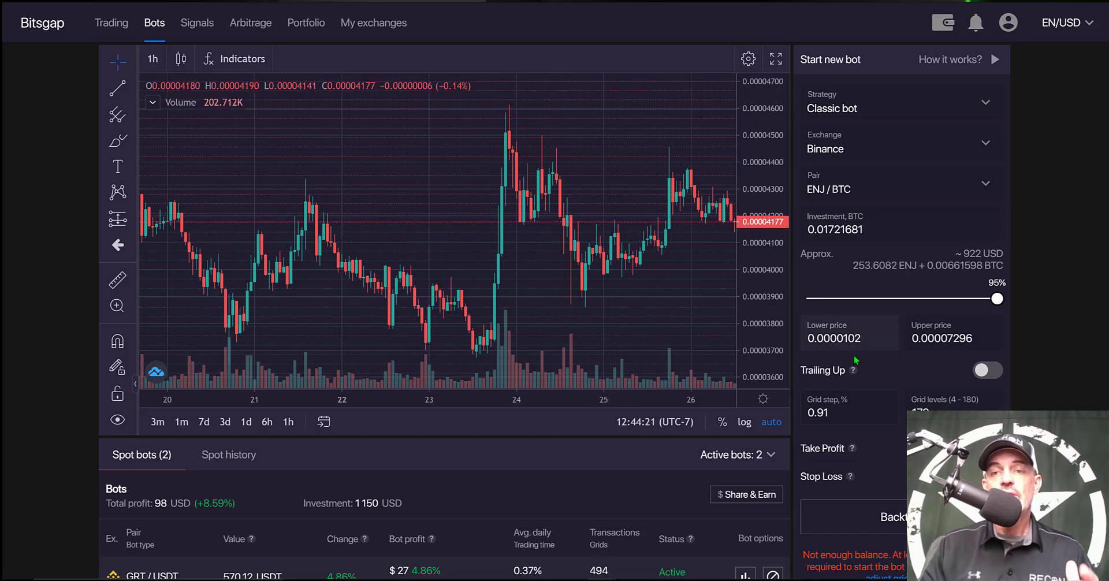
# - Lower the bot's upper price limit on the chart to about 0.00004608
pyautogui.moveTo(835, 339); pyautogui.dragTo(808, 339)
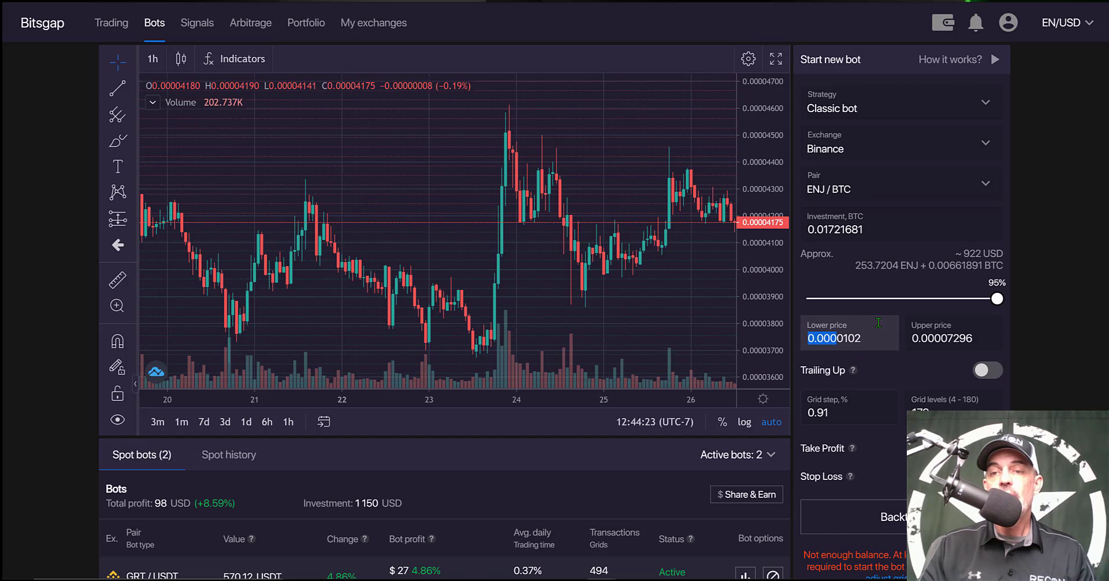
pyautogui.click(908, 321)
pyautogui.click(680, 130)
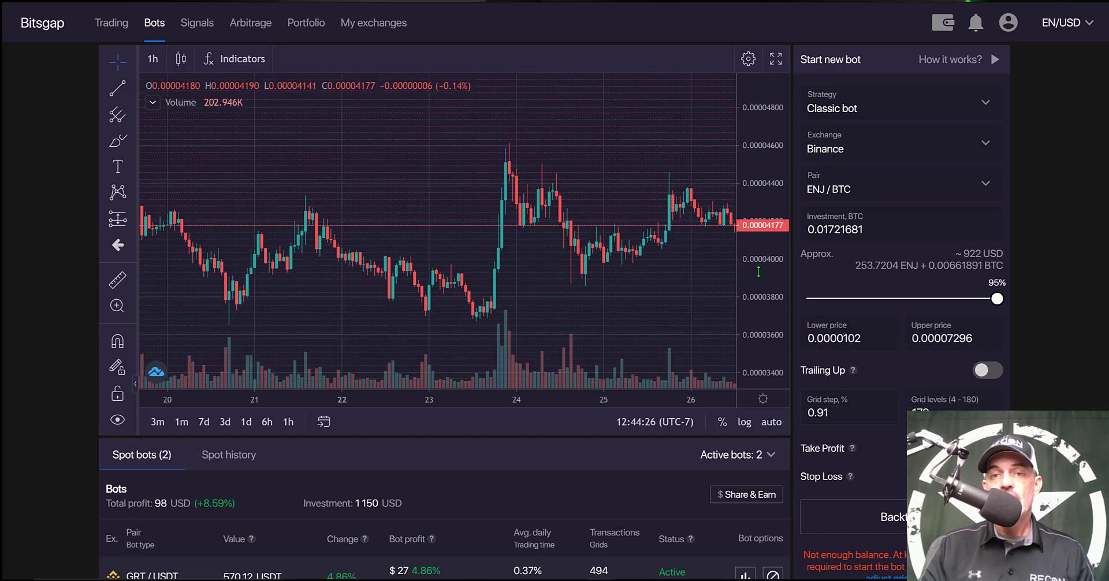
pyautogui.moveTo(691, 90); pyautogui.dragTo(720, 213)
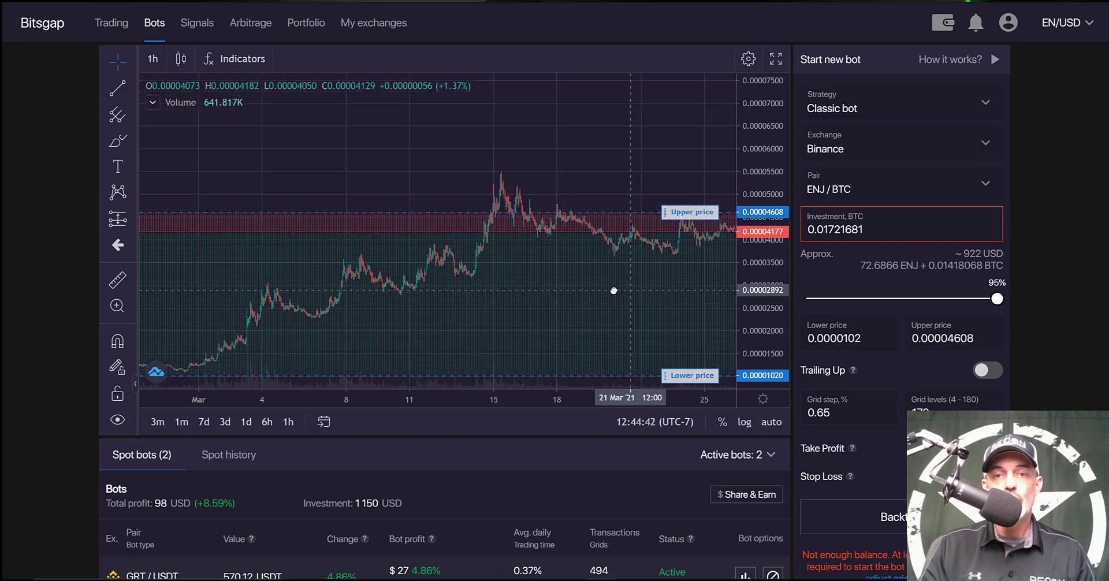
pyautogui.moveTo(611, 289); pyautogui.dragTo(512, 289)
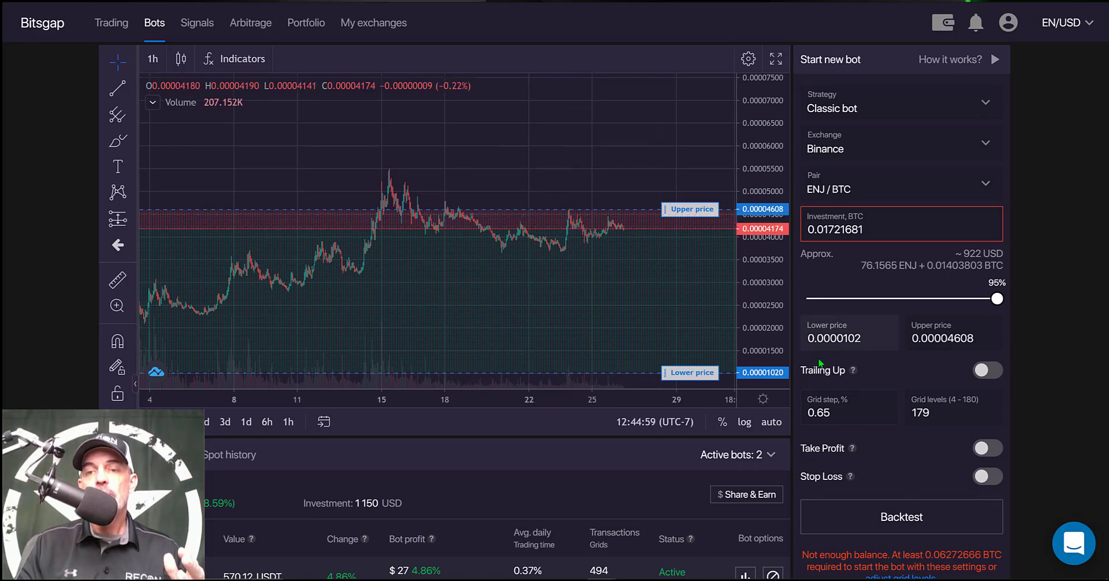
# - Enable Trailing Up and raise the lower price limit on the chart to about 0.00003146
pyautogui.moveTo(802, 370); pyautogui.dragTo(861, 373)
pyautogui.moveTo(855, 371)
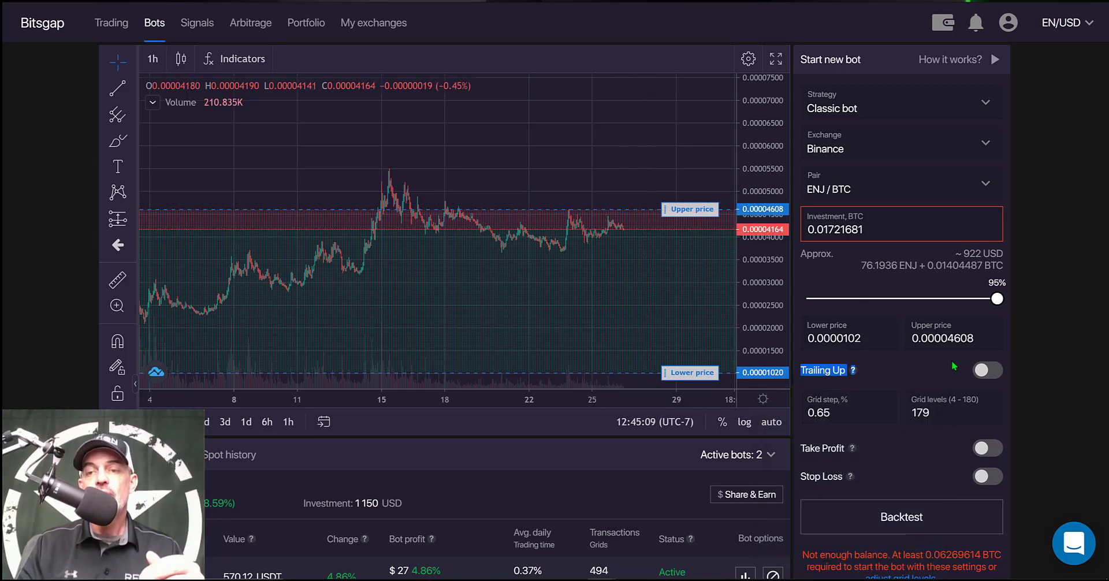
pyautogui.click(982, 370)
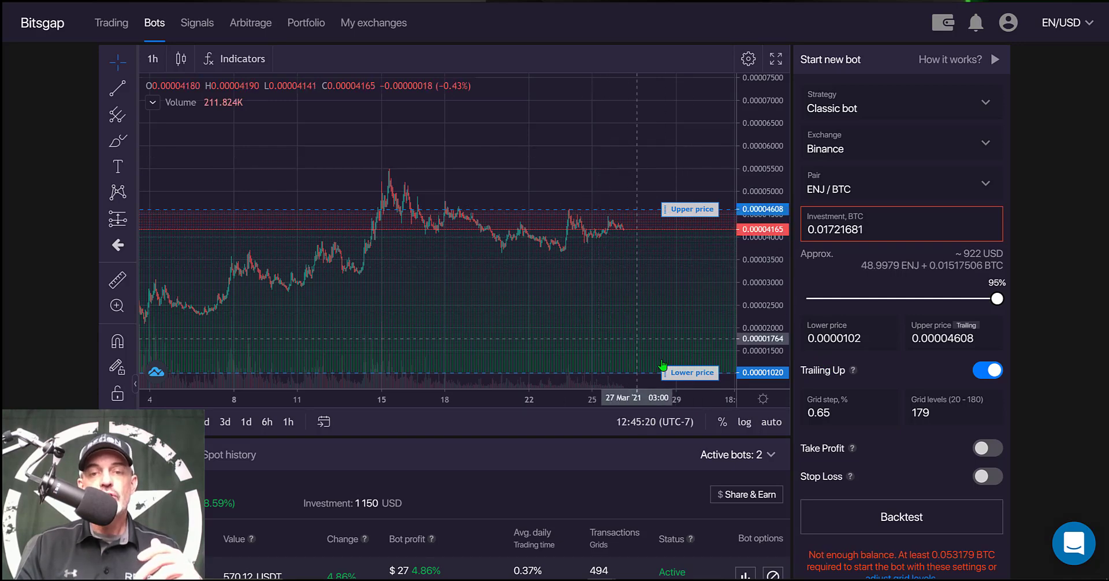
pyautogui.moveTo(662, 365); pyautogui.dragTo(652, 276)
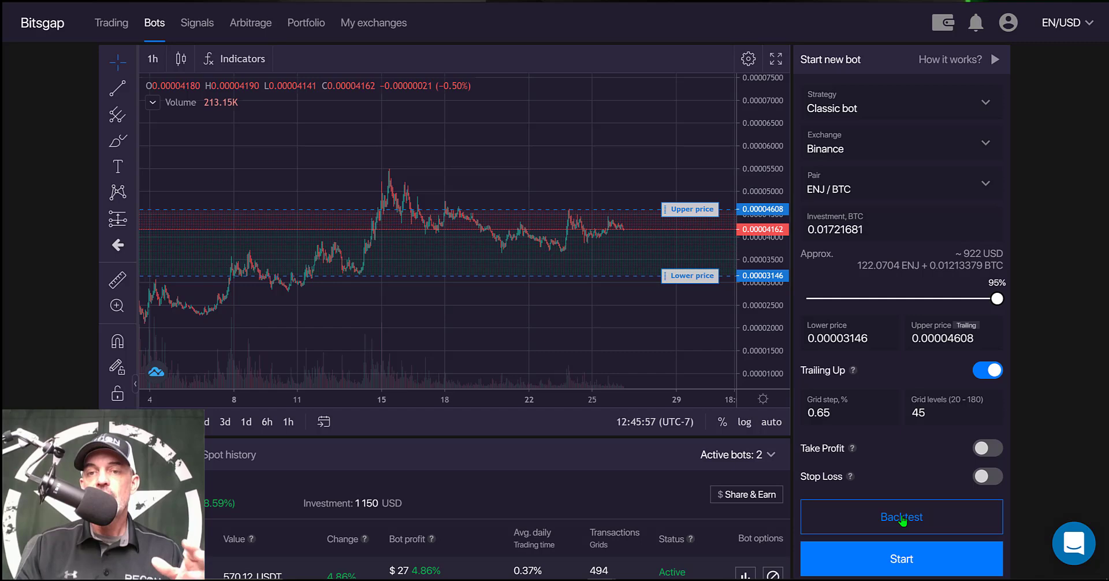
# - Backtest the ENJ / BTC bot, examine its 3, 7 and 30 day results and charted trades, and close the report
pyautogui.click(902, 520)
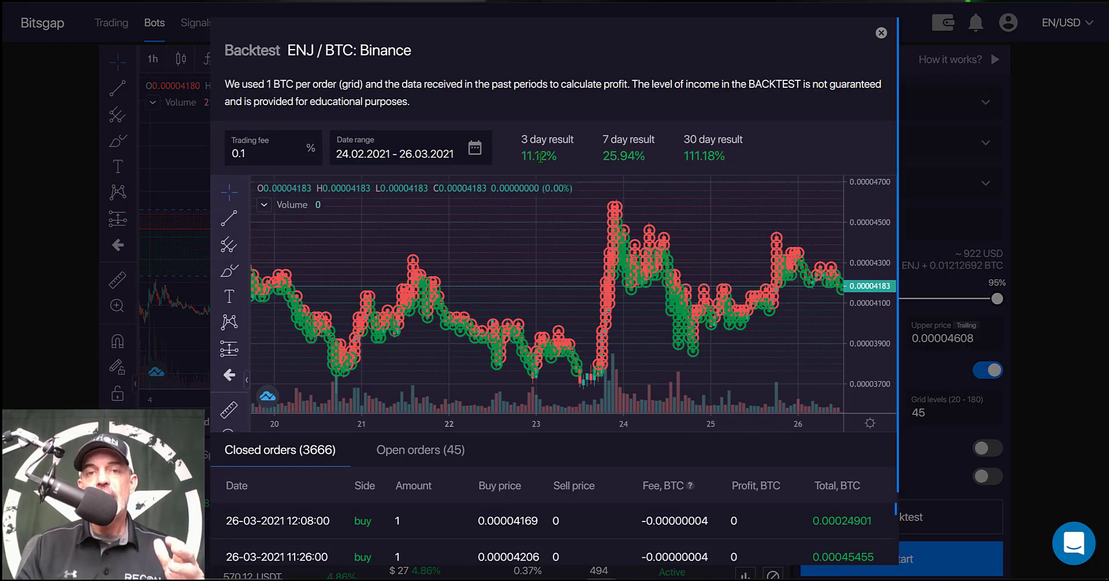
pyautogui.moveTo(521, 154); pyautogui.dragTo(558, 153)
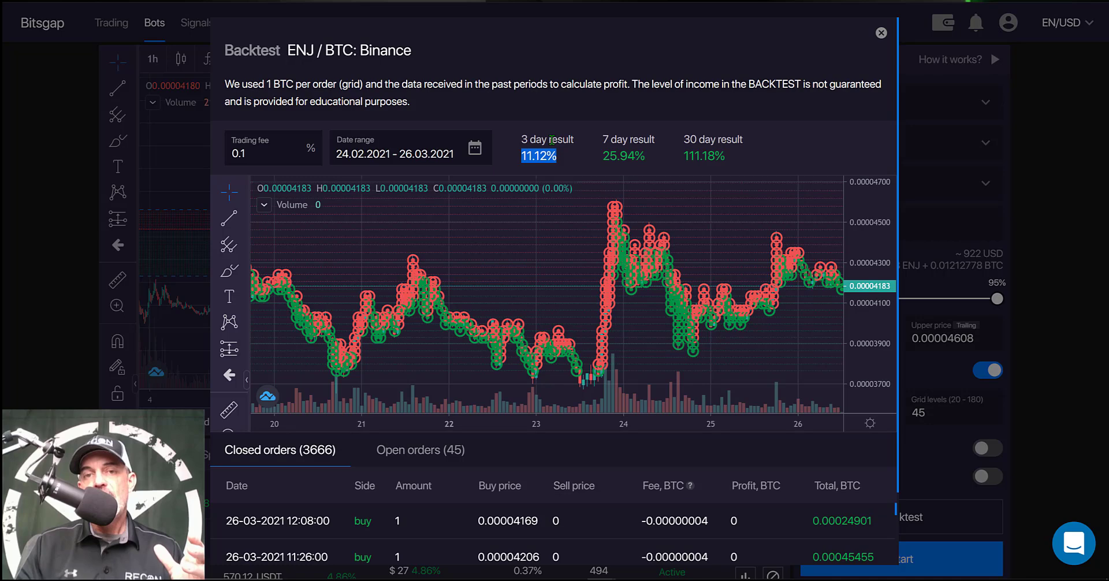
pyautogui.moveTo(523, 139); pyautogui.dragTo(575, 143)
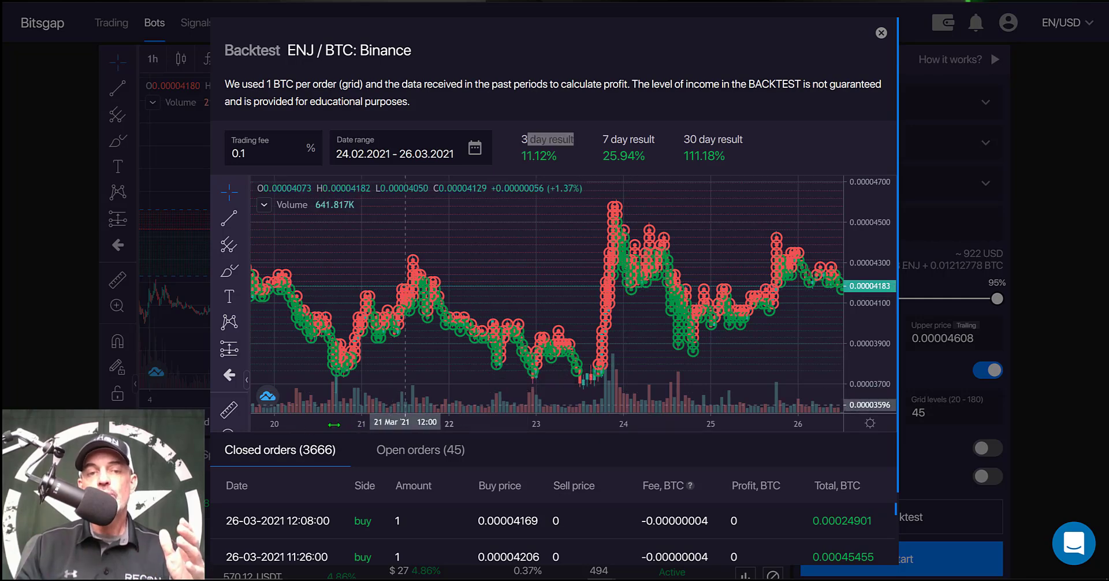
pyautogui.scroll(-3, 401, 423)
pyautogui.scroll(-5, 402, 422)
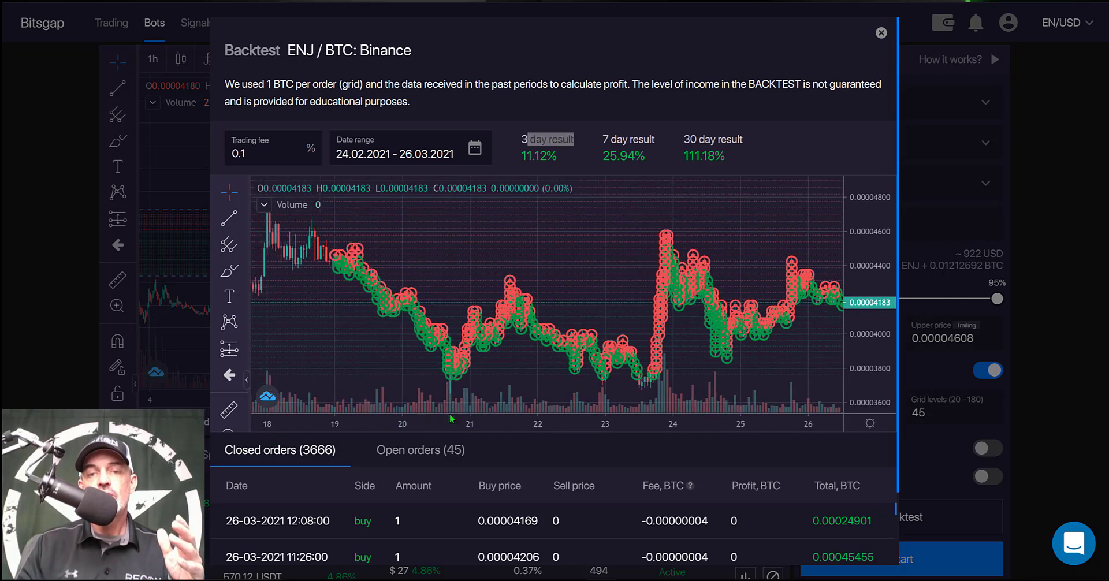
pyautogui.scroll(-2, 624, 382)
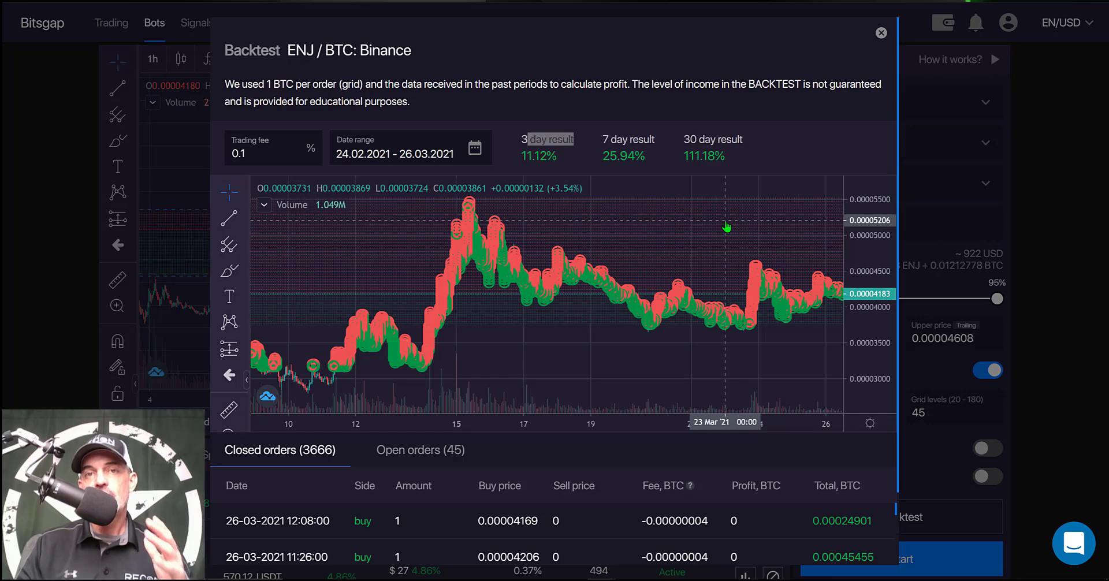
pyautogui.click(577, 161)
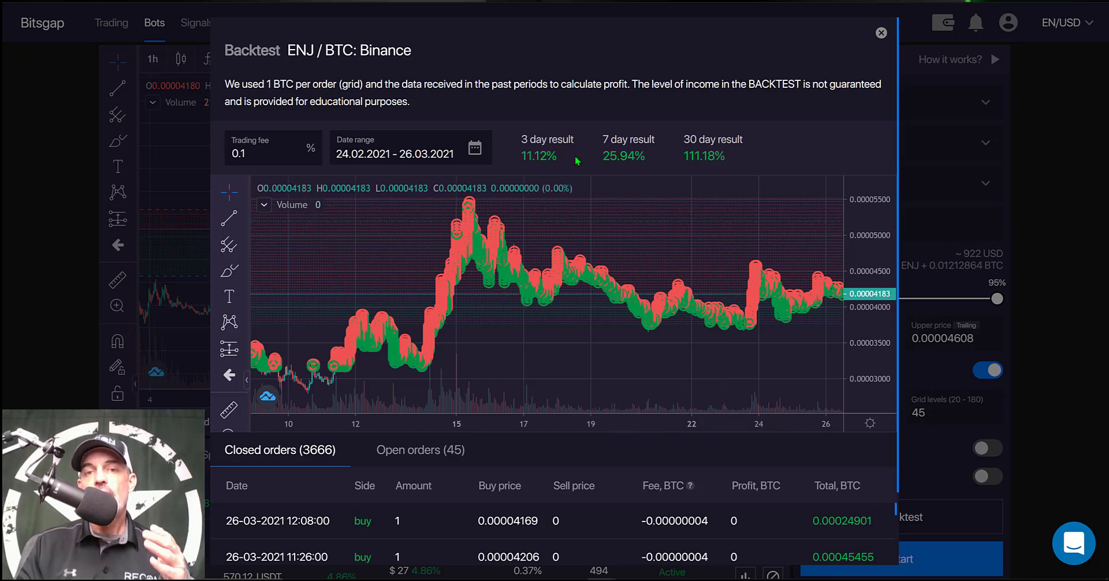
pyautogui.moveTo(745, 140); pyautogui.dragTo(520, 139)
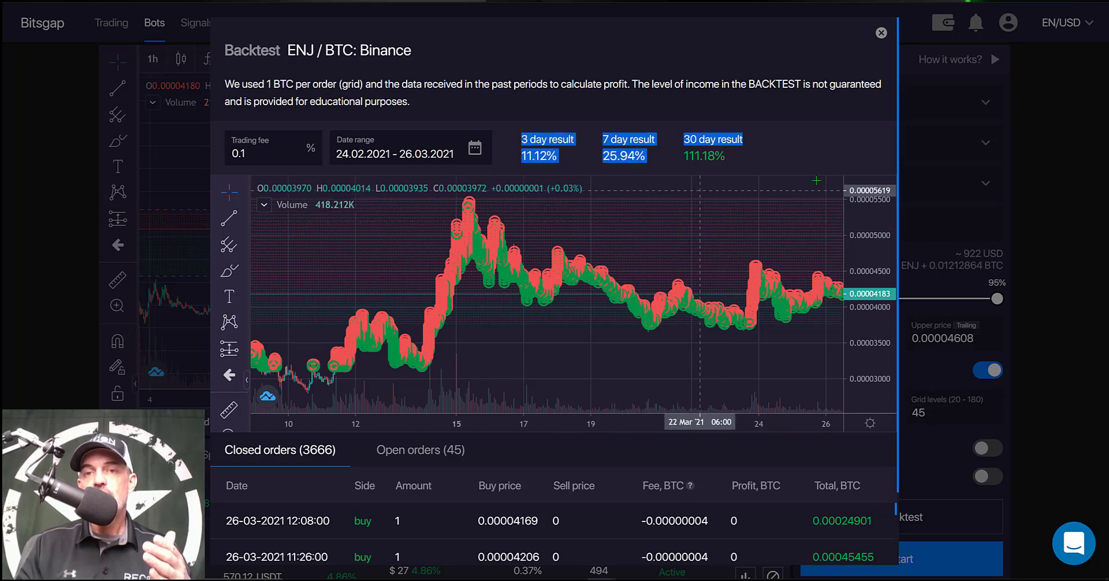
pyautogui.click(881, 34)
# - Set the bot's grid levels to 49 and run a backtest of ENJ / BTC
pyautogui.moveTo(927, 412); pyautogui.dragTo(899, 413)
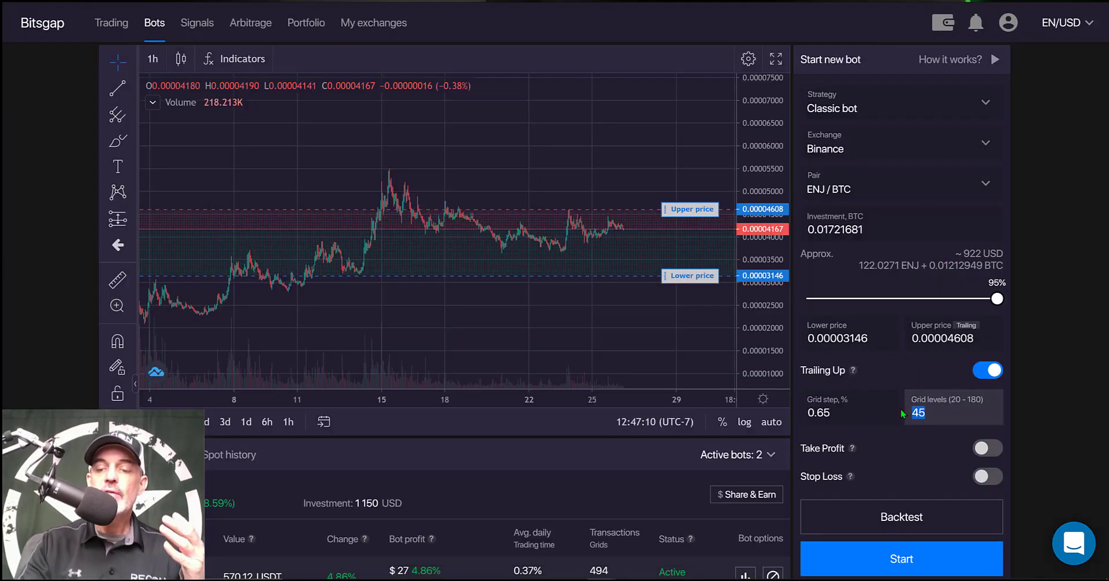
pyautogui.write('49')
pyautogui.click(821, 412)
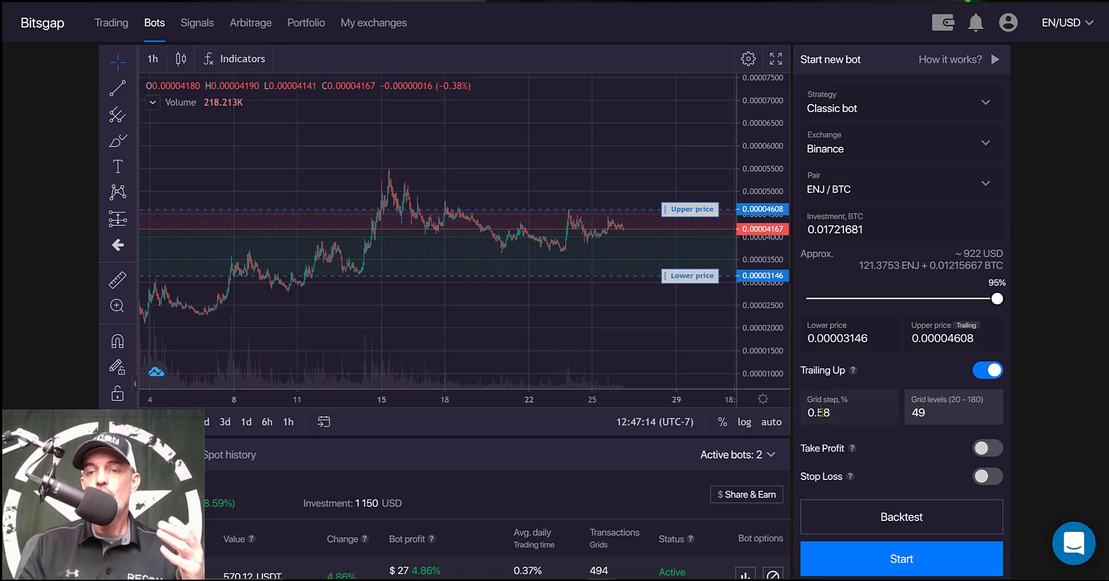
pyautogui.click(917, 517)
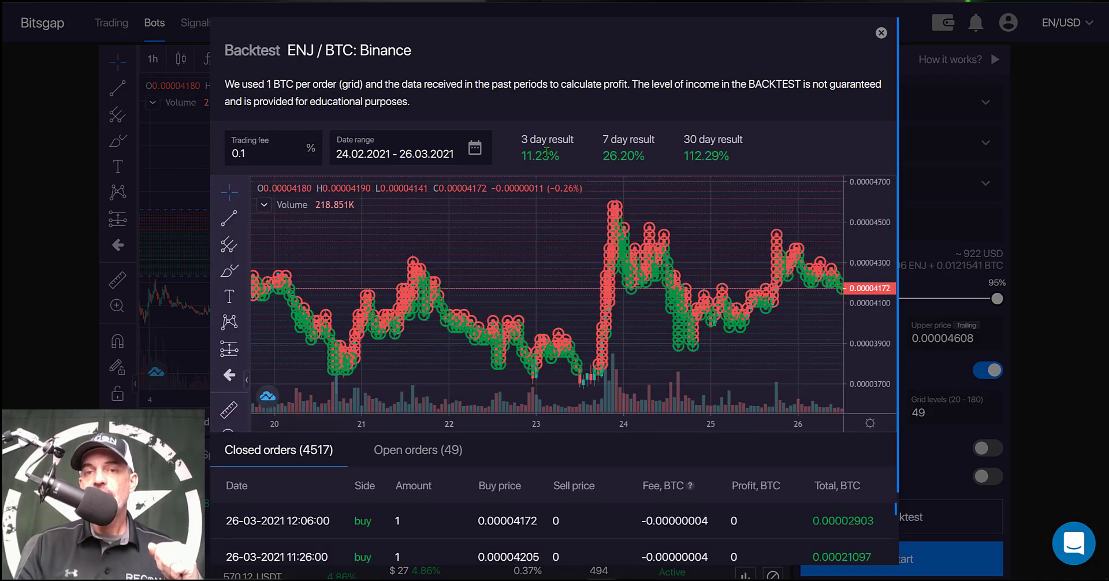
# - Try 60 grid levels in a backtest of the bot and close the report
pyautogui.click(896, 407)
pyautogui.moveTo(926, 413); pyautogui.dragTo(896, 407)
pyautogui.write('60')
pyautogui.click(917, 520)
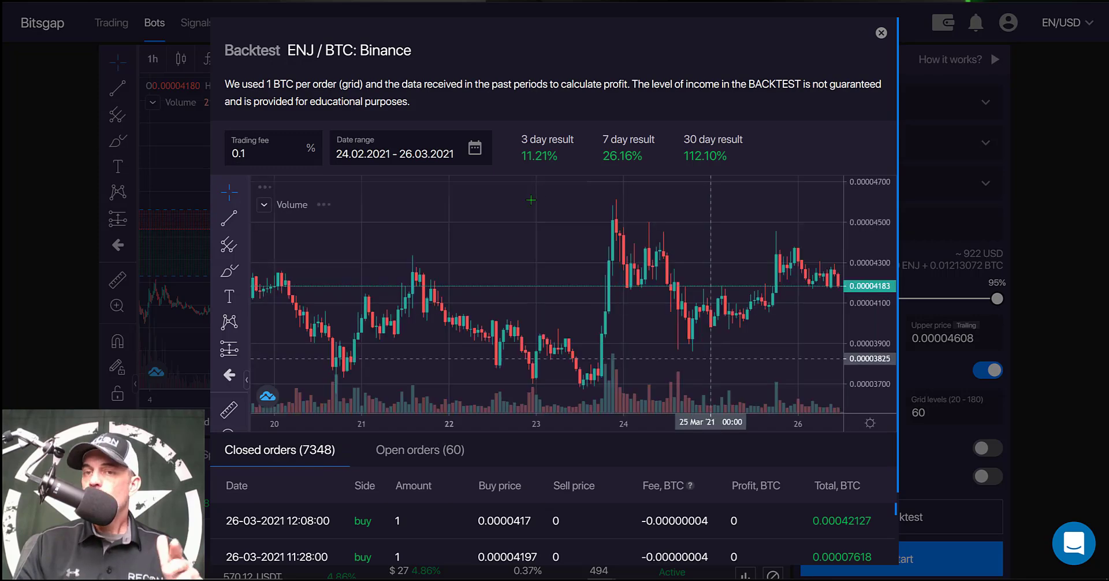
pyautogui.click(881, 33)
# - Return the grid levels to 49, backtest the bot again, and close the report
pyautogui.moveTo(936, 414); pyautogui.dragTo(899, 418)
pyautogui.write('49')
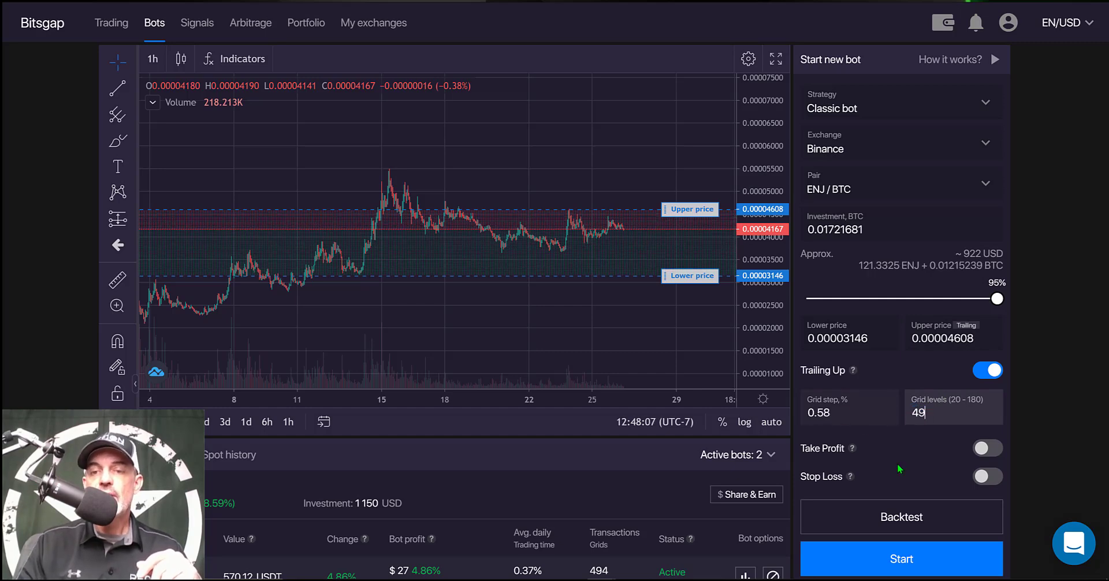
pyautogui.click(916, 523)
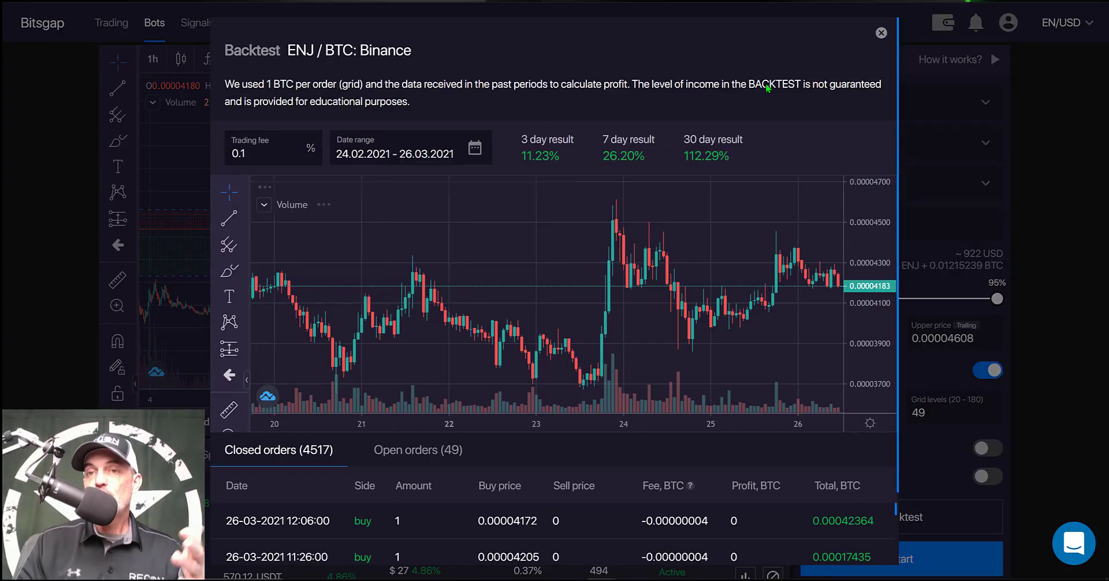
pyautogui.click(881, 32)
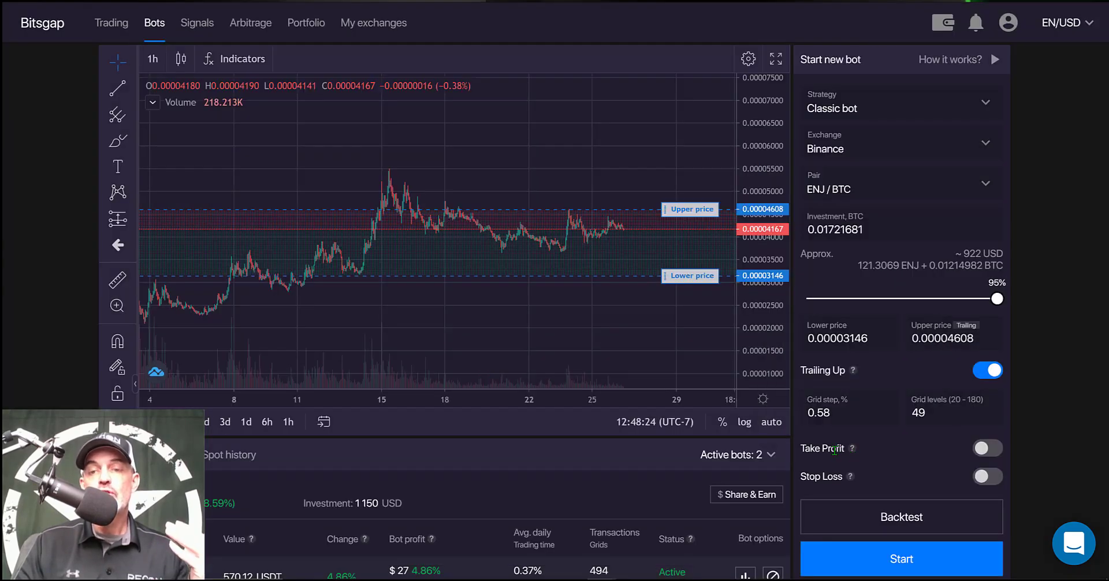
# - Read the Take Profit explanation, try enabling Take Profit at 10%, and switch it off again
pyautogui.moveTo(852, 449)
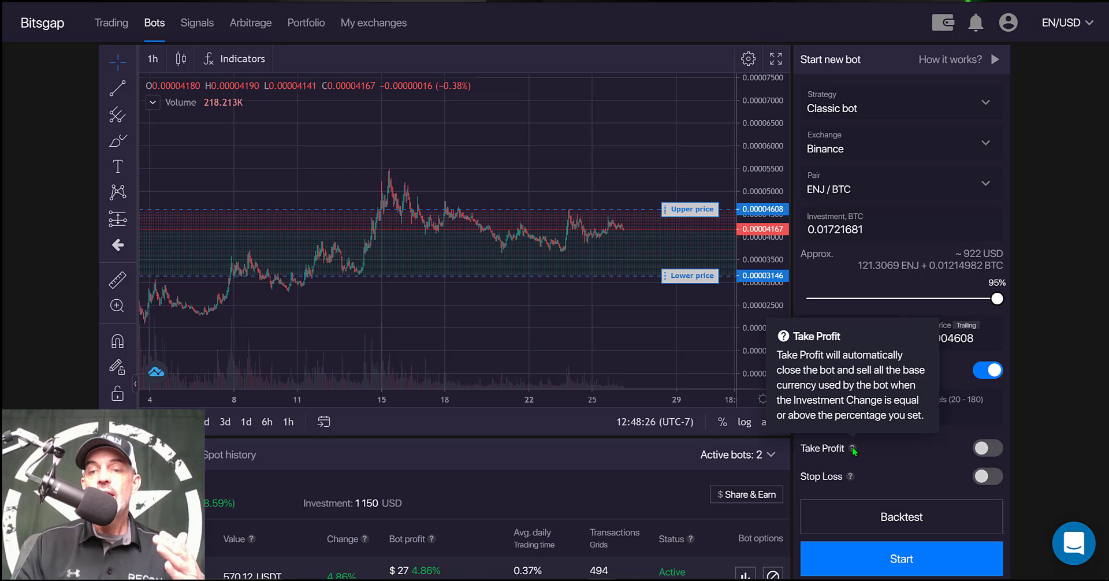
pyautogui.click(988, 448)
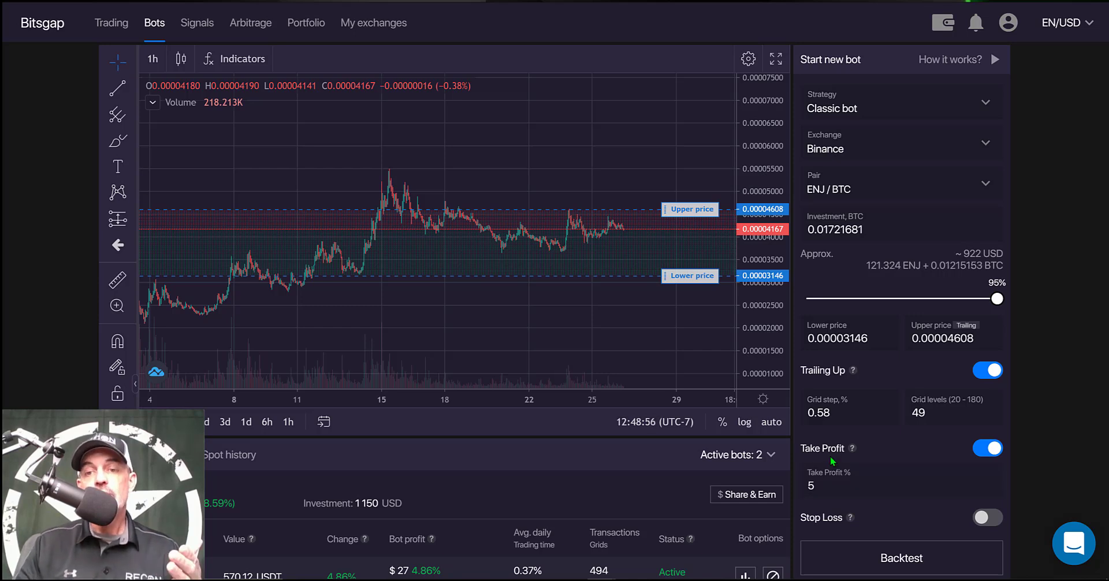
pyautogui.click(802, 487)
pyautogui.write('10')
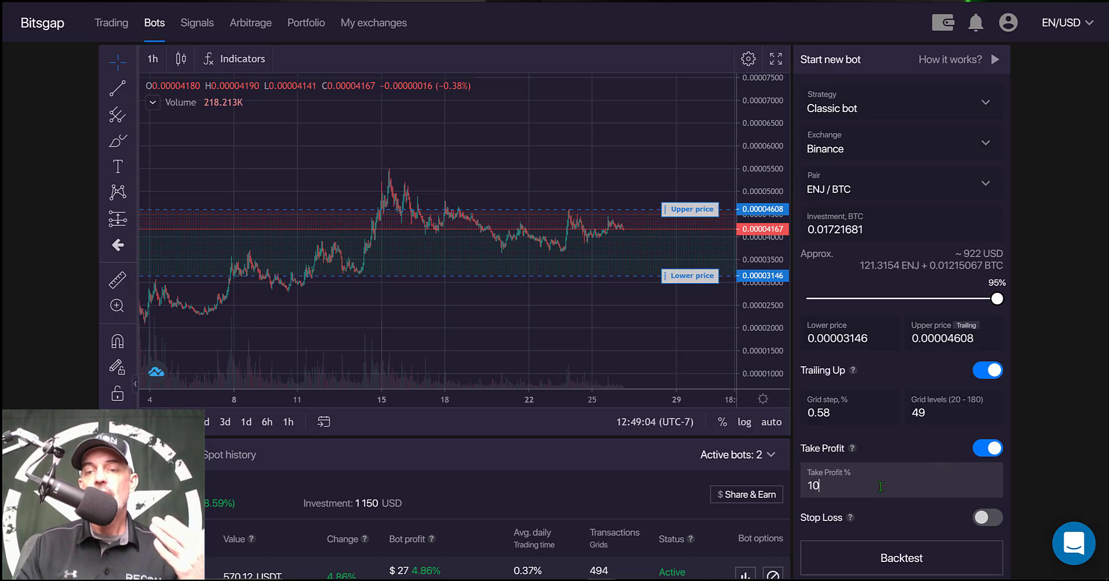
pyautogui.click(977, 450)
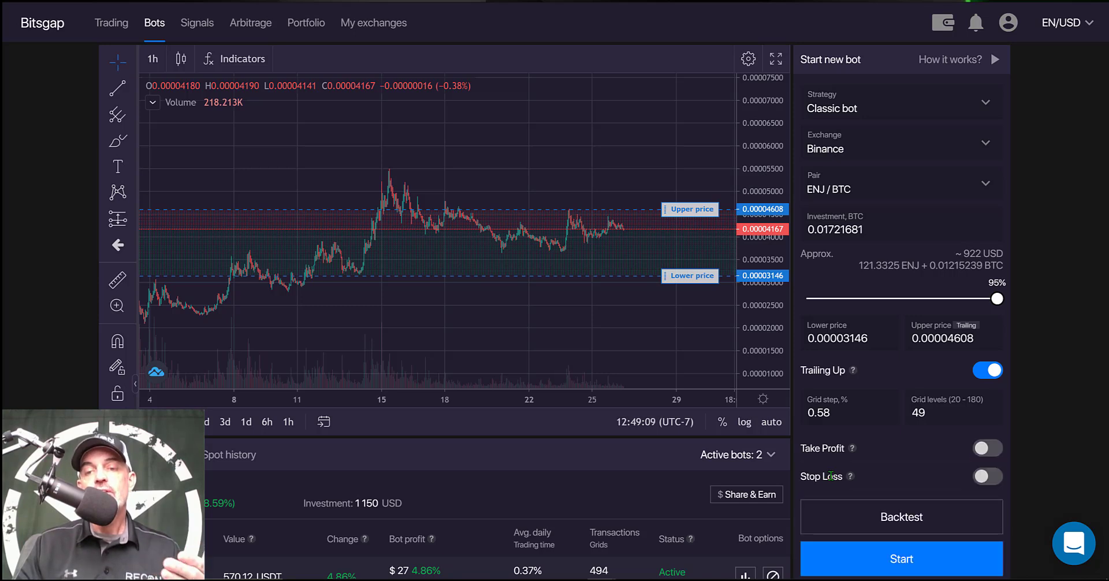
# - Enable Stop Loss and lower its price line on the chart to about 0.00002749
pyautogui.click(978, 477)
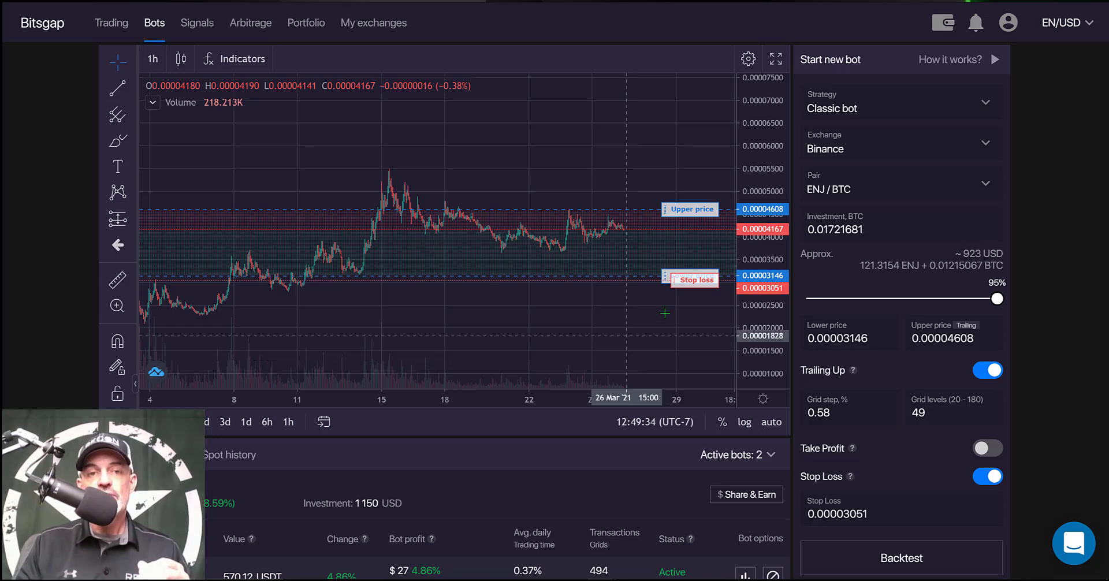
pyautogui.moveTo(697, 284); pyautogui.dragTo(700, 294)
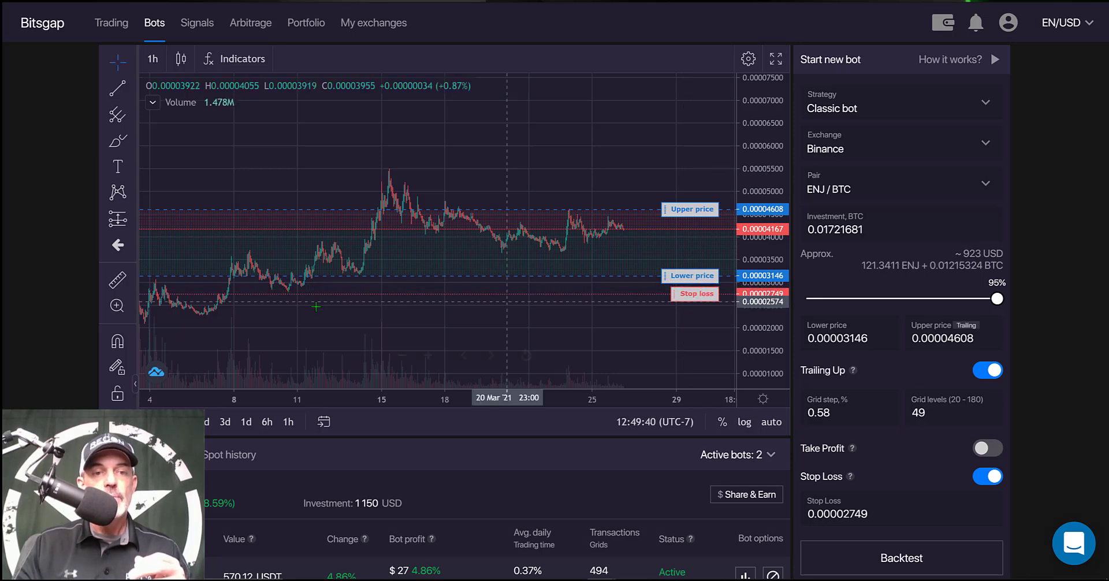
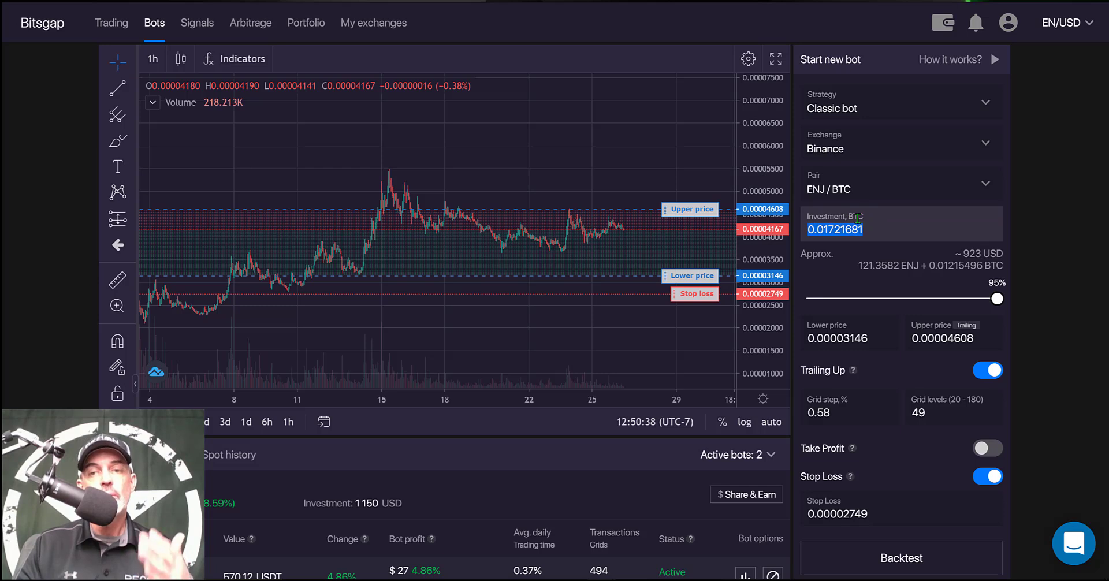
# - Reduce the bot's investment to 65% of the balance, 0.01177992 BTC, and check its approximate USD value
pyautogui.click(998, 301)
pyautogui.moveTo(998, 304); pyautogui.dragTo(860, 313)
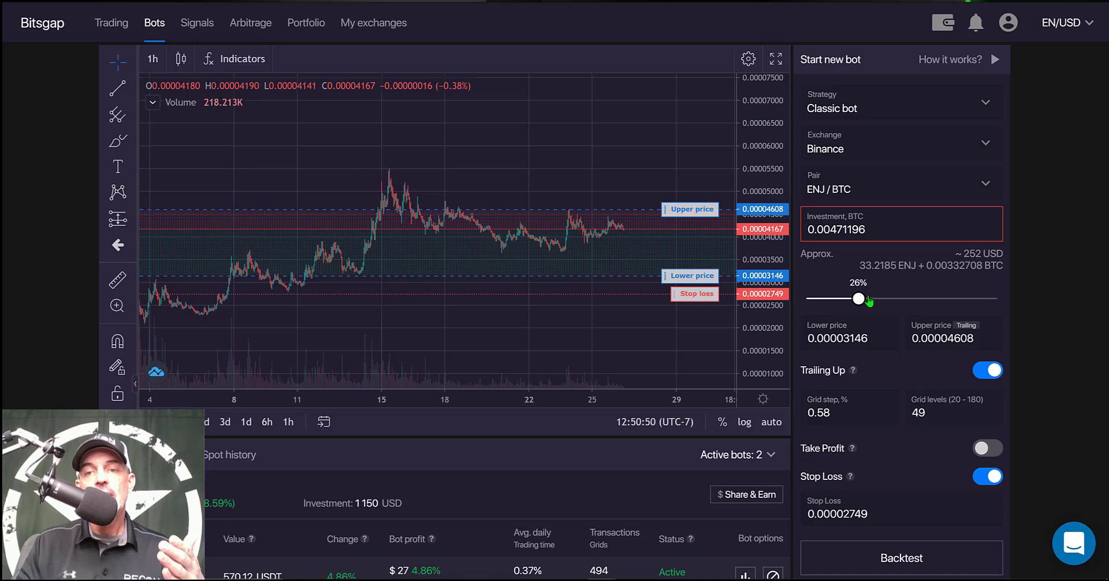
pyautogui.moveTo(869, 300); pyautogui.dragTo(937, 298)
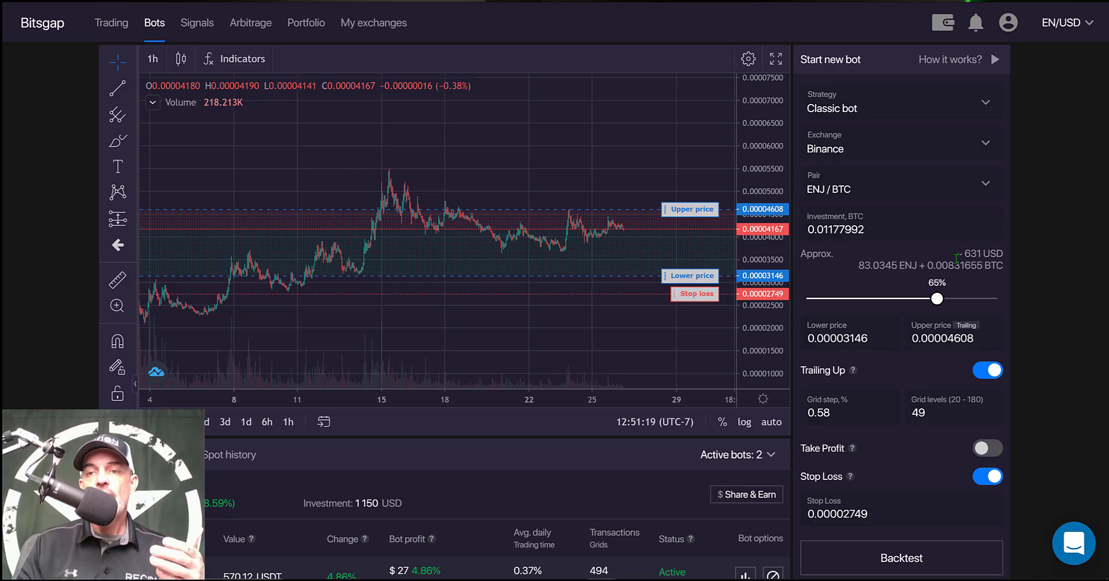
pyautogui.tripleClick(988, 253)
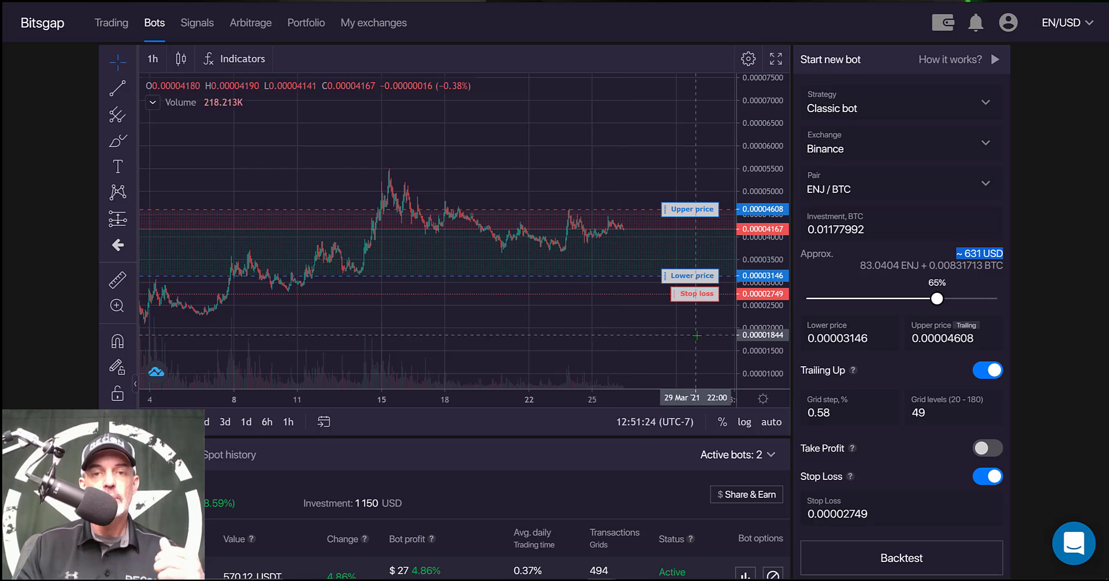
pyautogui.click(1040, 258)
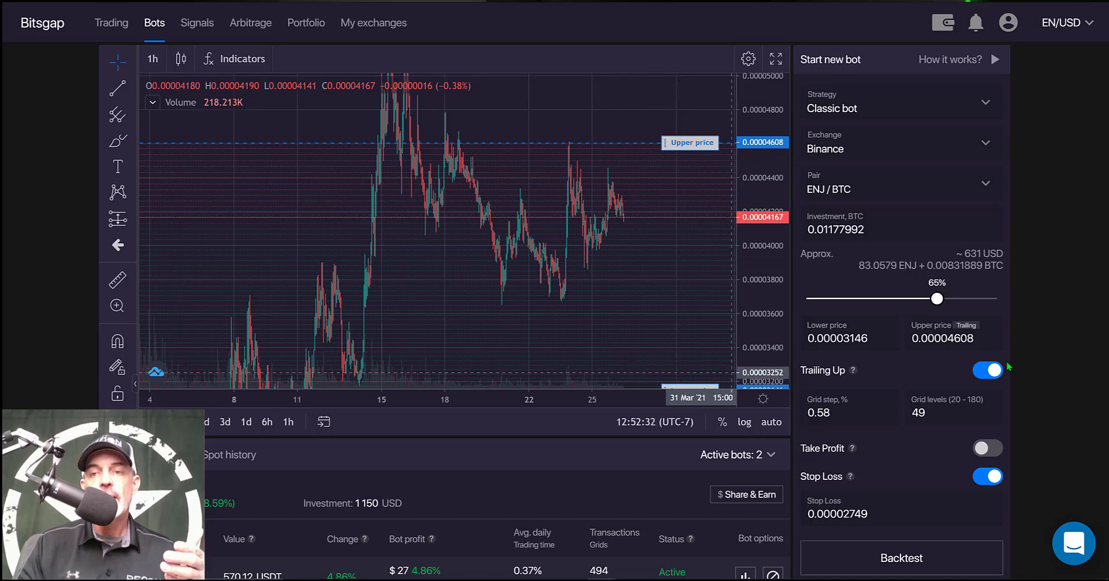
# - Backtest the ENJ / BTC bot with its current settings, review the 3, 7 and 30 day results, and close the report
pyautogui.scroll(-1, 843, 355)
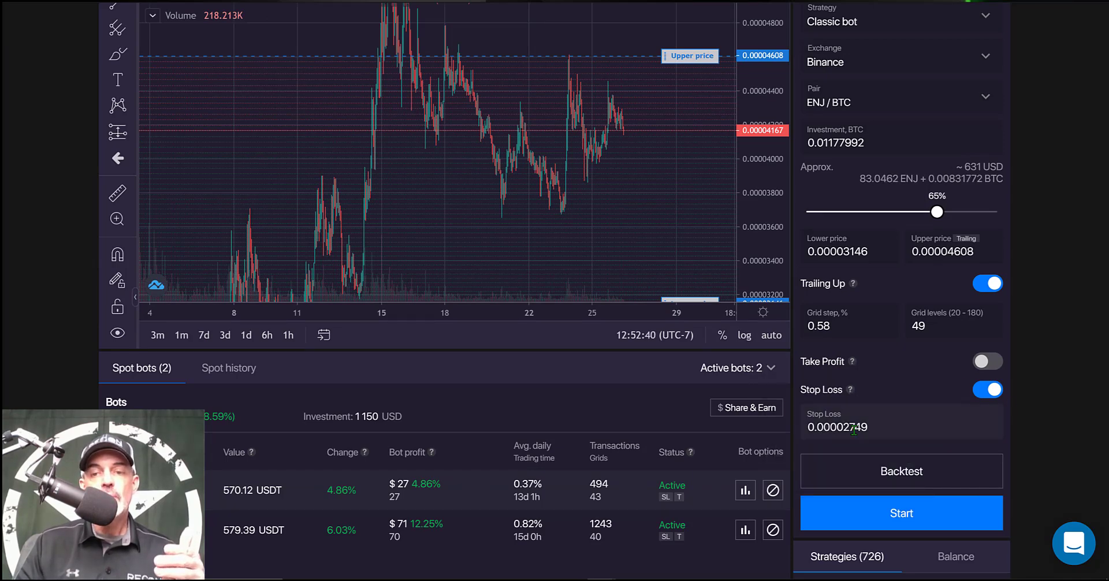
pyautogui.click(910, 471)
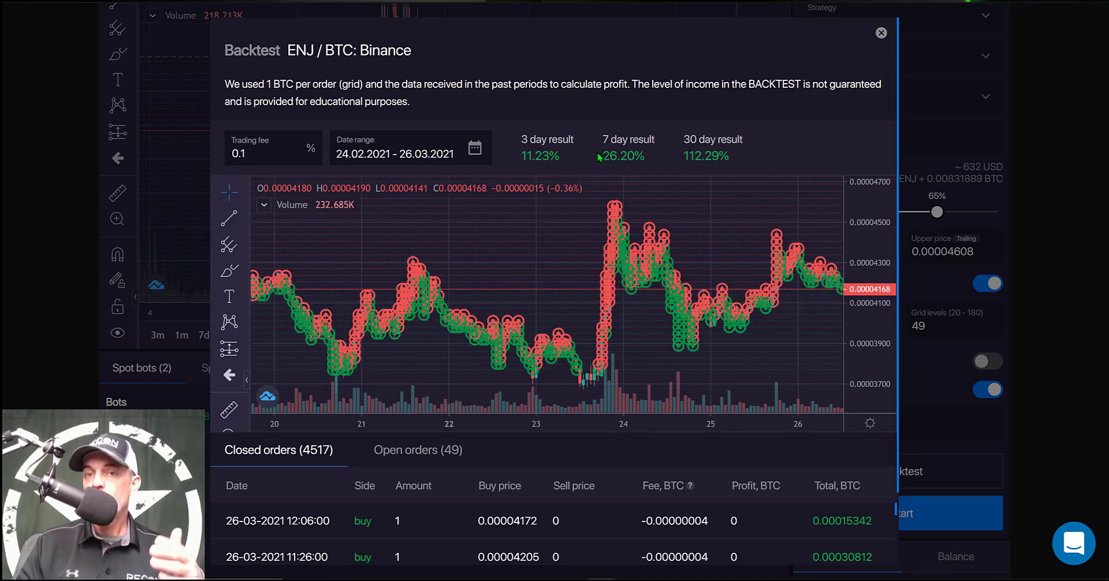
pyautogui.click(880, 33)
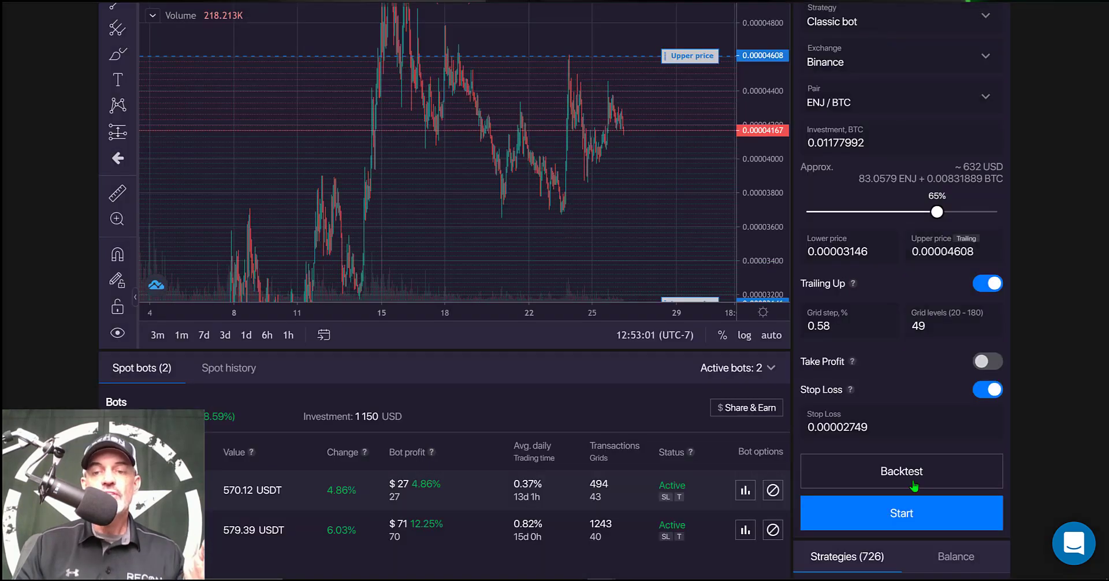
# - Start the ENJ / BTC bot and confirm buying 84 ENJ at the market price
pyautogui.click(902, 514)
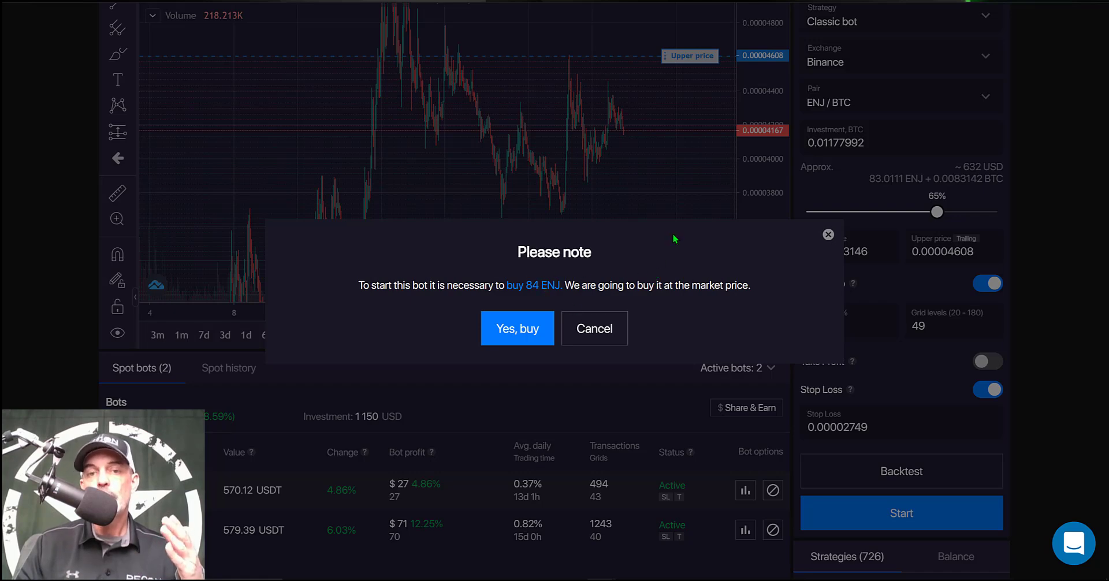
pyautogui.click(526, 330)
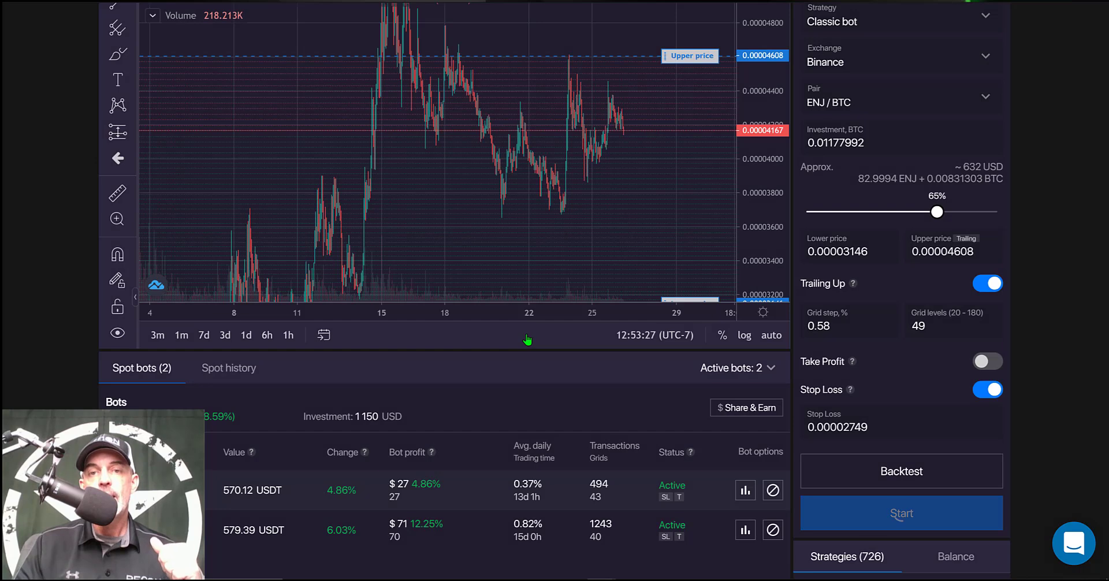